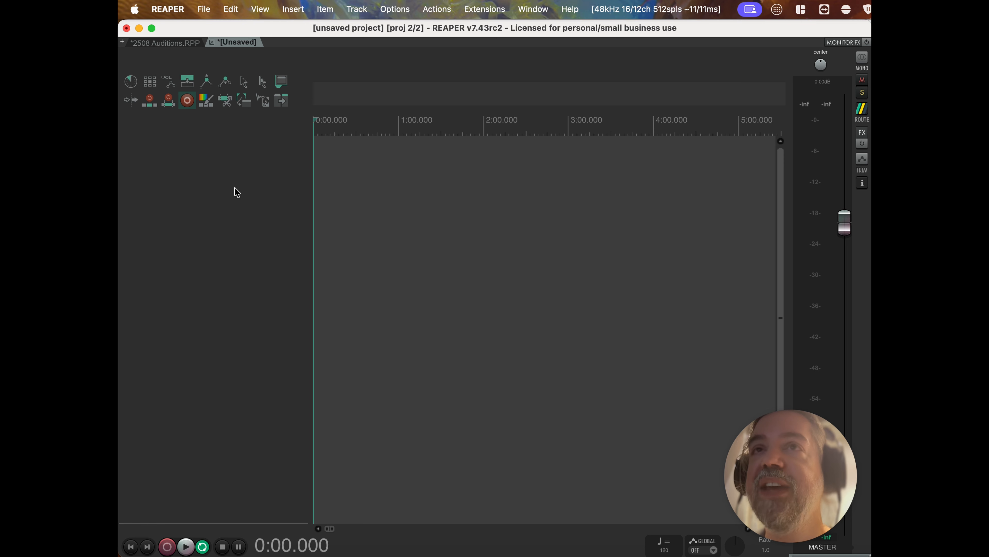
# Add Track 1 to the blank project and shrink it to a normal working height.
pyautogui.doubleClick(237, 192)
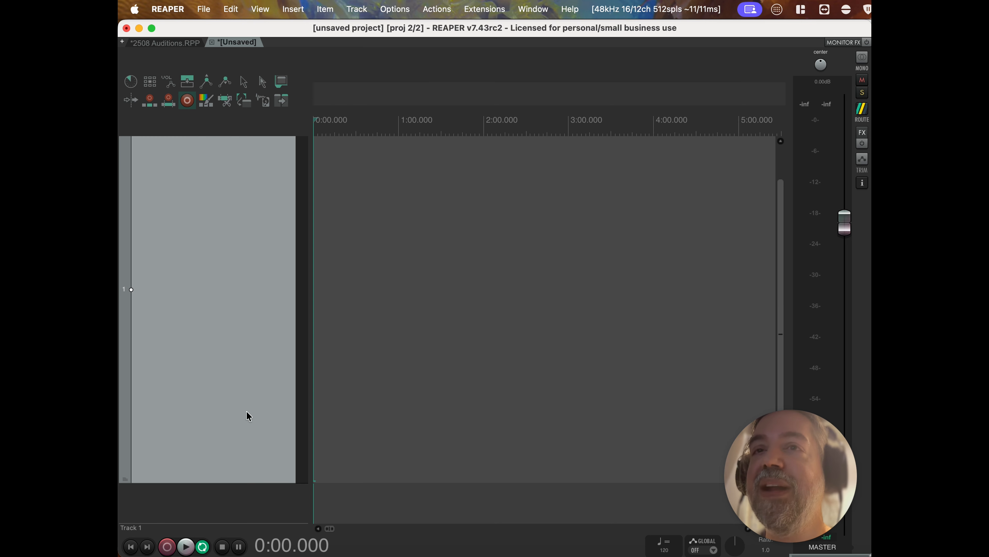
pyautogui.moveTo(247, 482); pyautogui.dragTo(220, 248)
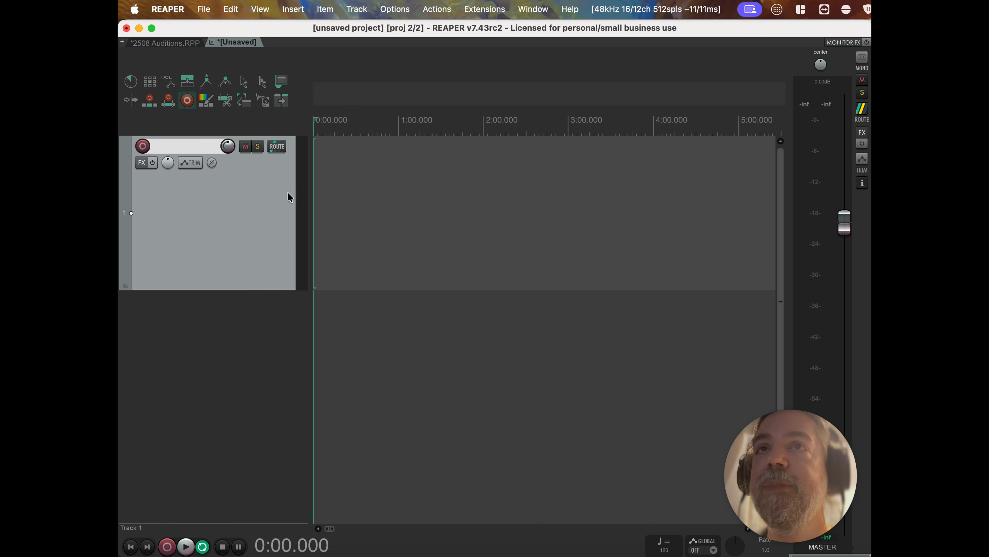
pyautogui.click(179, 8)
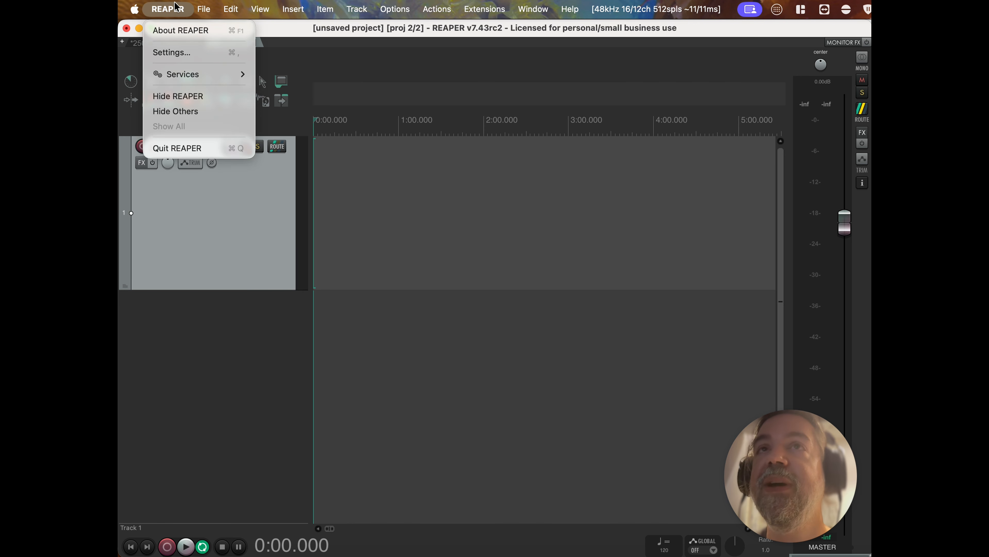
pyautogui.click(191, 59)
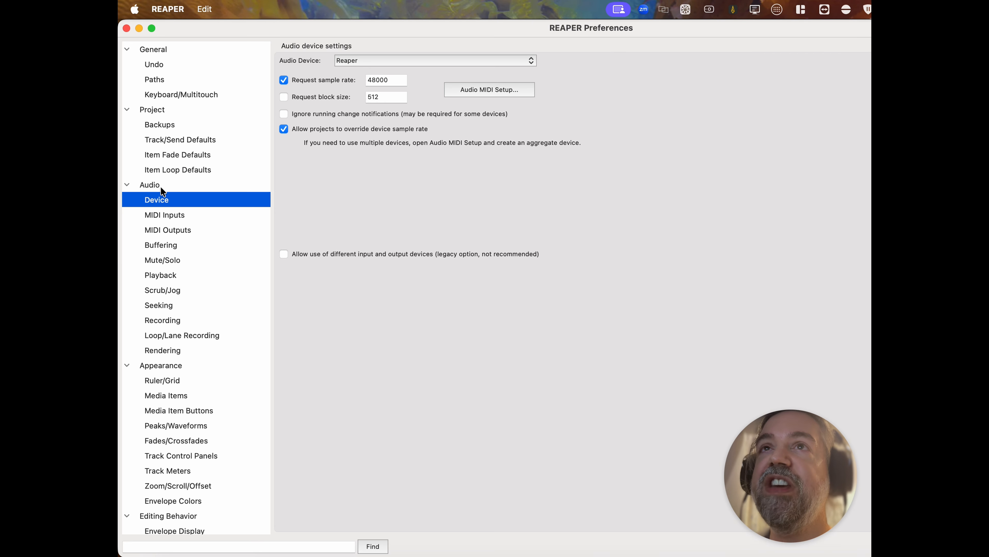
pyautogui.click(365, 59)
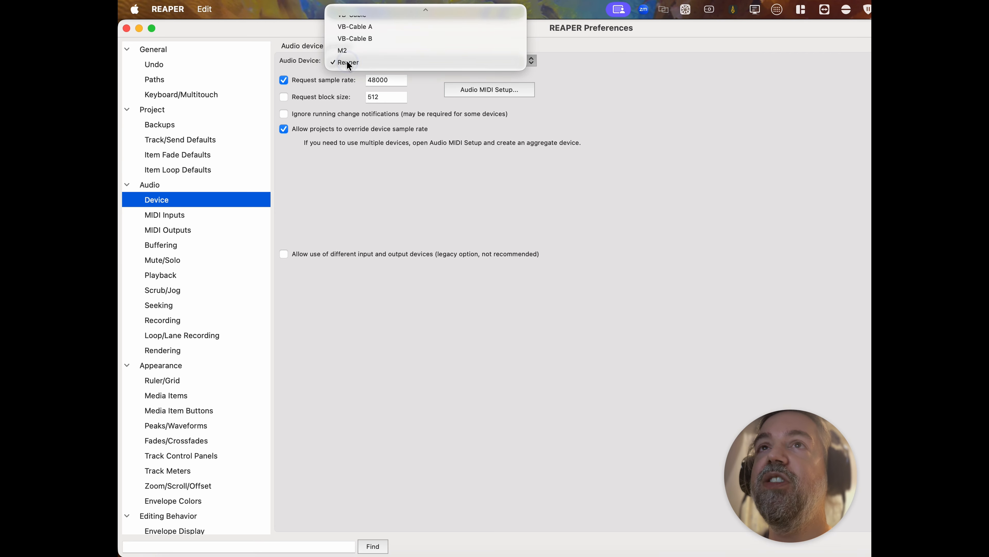
pyautogui.click(358, 62)
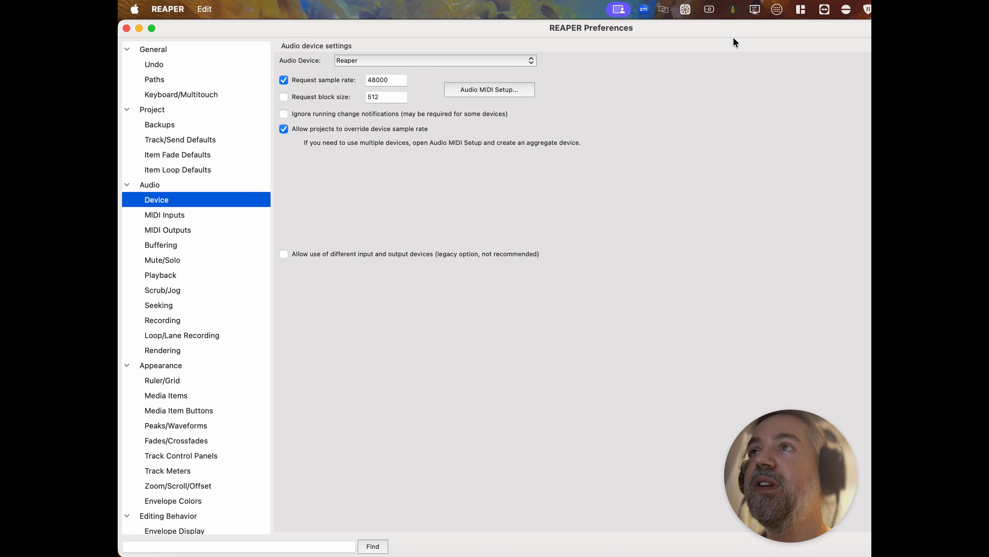
pyautogui.moveTo(735, 25)
pyautogui.mouseDown()
pyautogui.moveTo(763, 25)
pyautogui.moveTo(726, 21)
pyautogui.mouseUp()
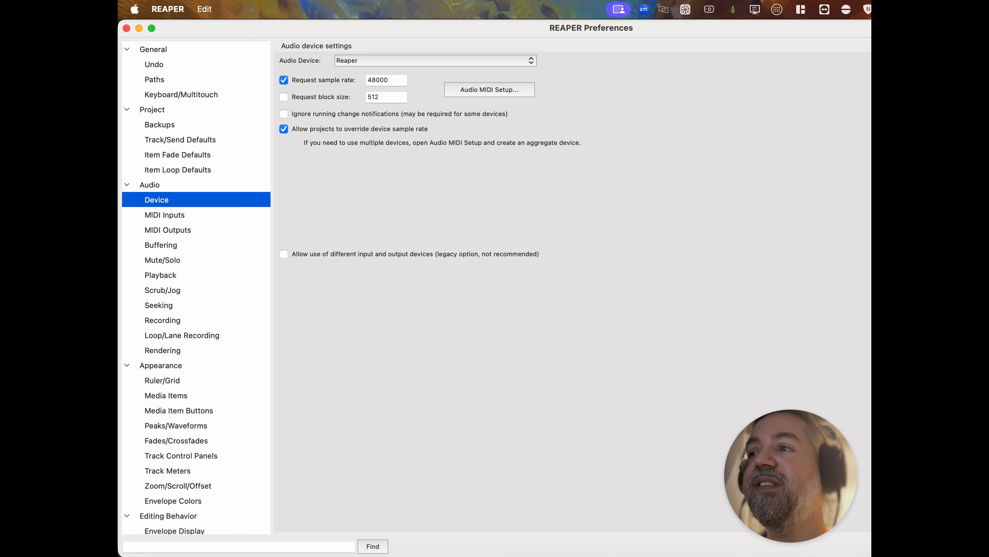
pyautogui.press('Escape')
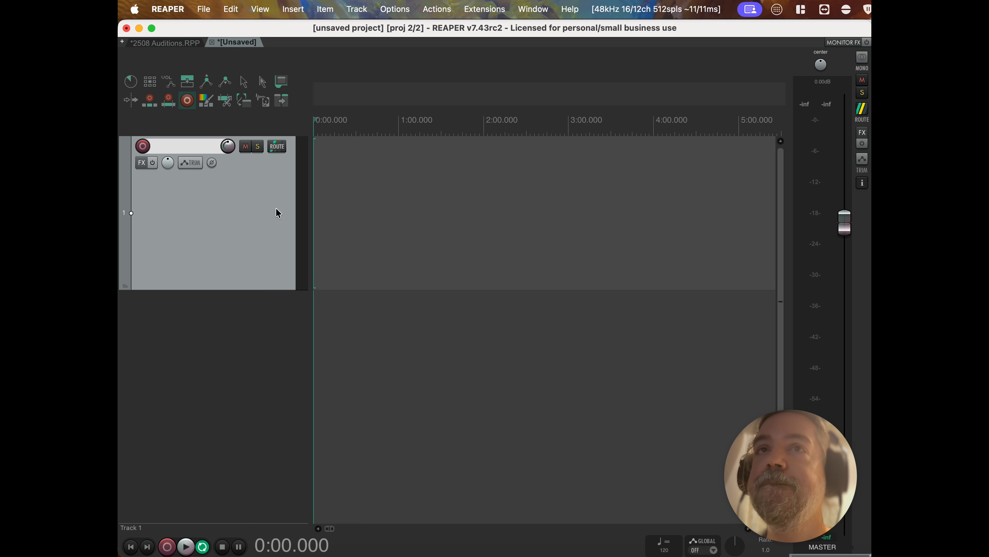
# Set Track 1's panel to the C (DPI-translated to 200%_C) track layout.
pyautogui.rightClick(261, 193)
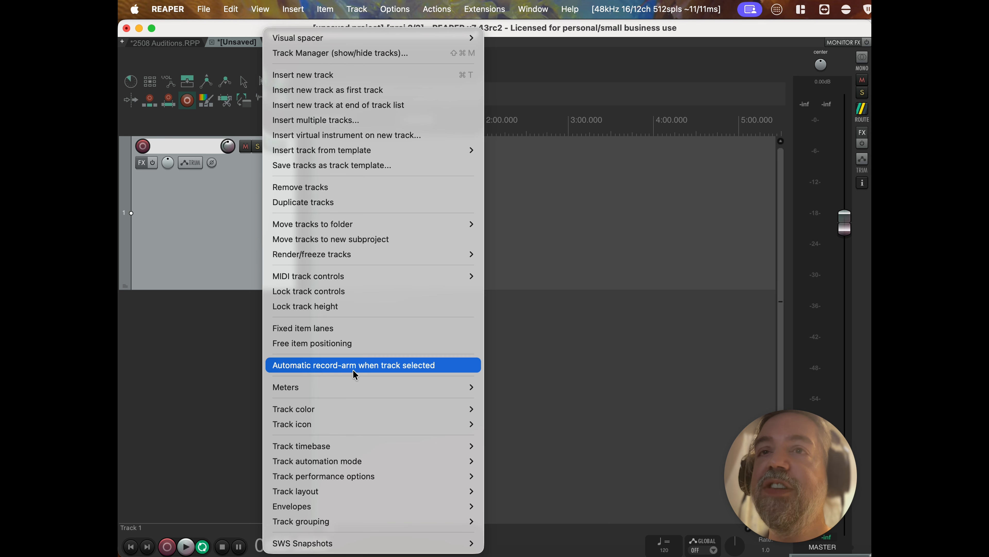
pyautogui.moveTo(408, 491)
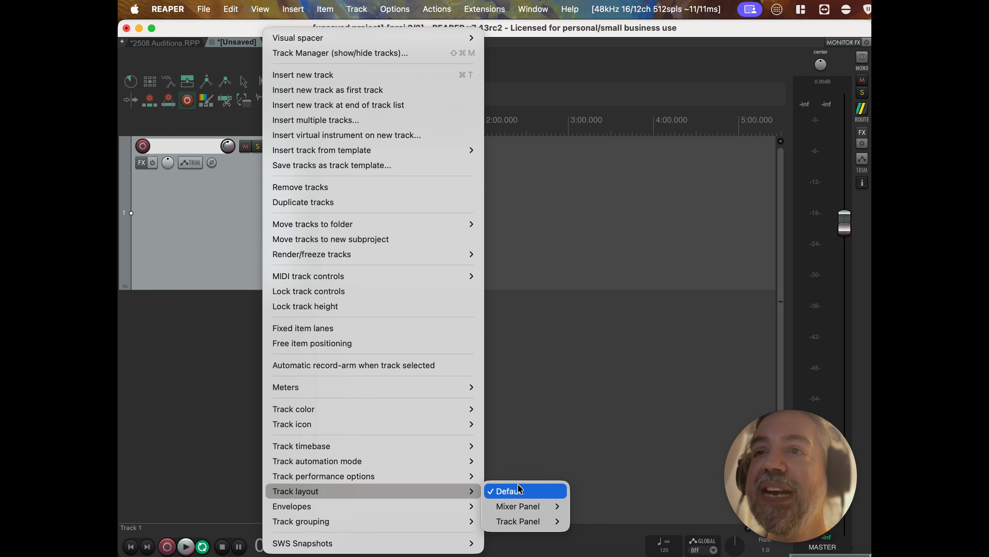
pyautogui.moveTo(518, 523)
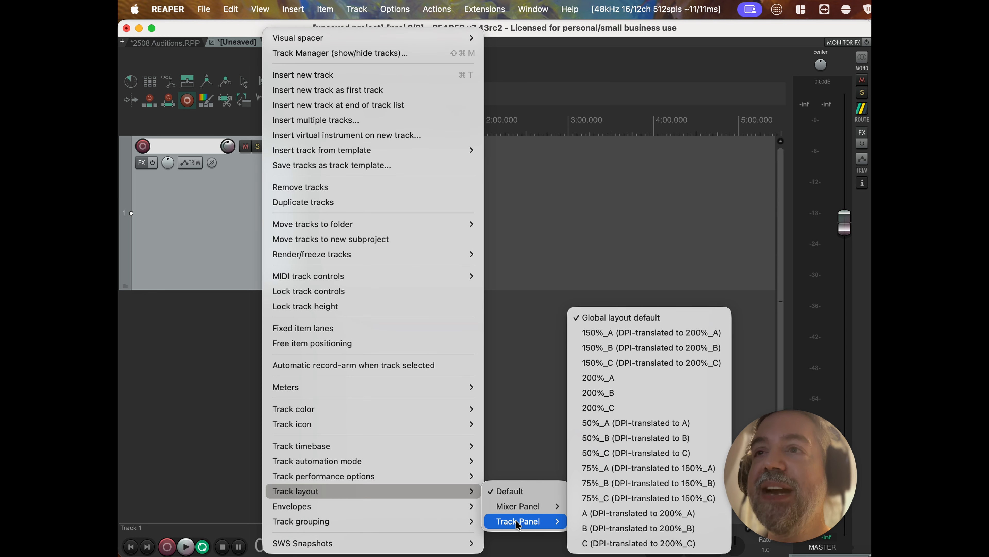
pyautogui.click(610, 545)
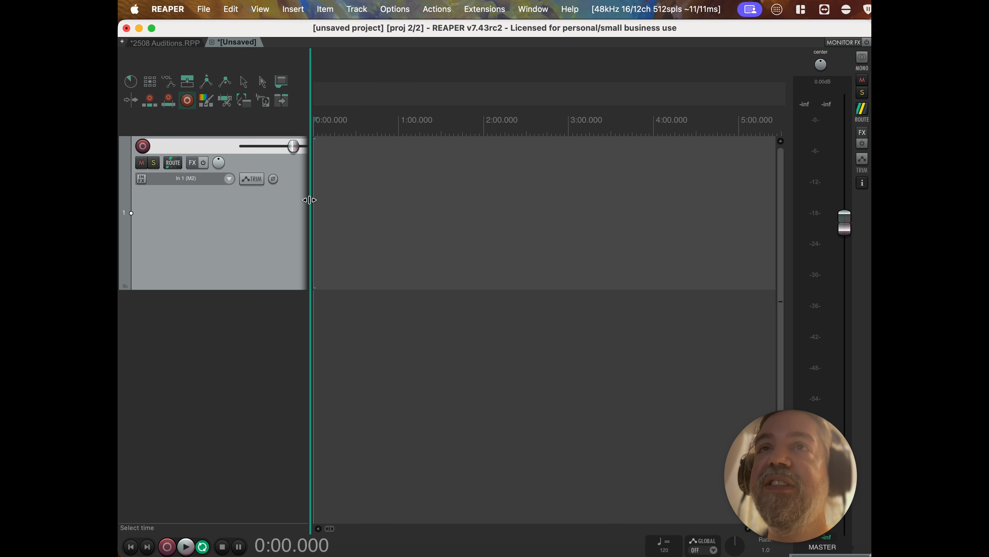
# Widen the track control area to show the meter, keeping Track 1's input on In 1 (M2).
pyautogui.moveTo(310, 199); pyautogui.dragTo(414, 195)
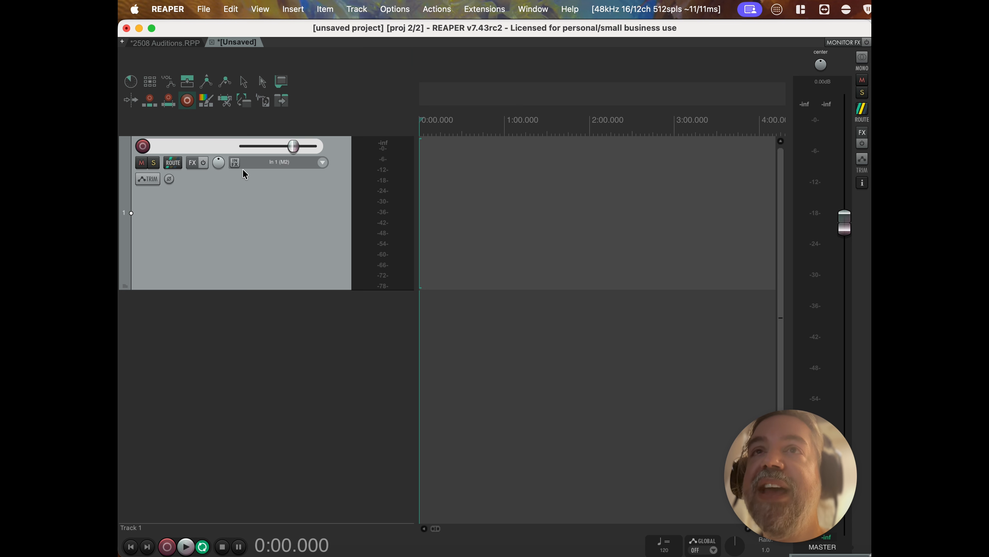
pyautogui.click(324, 163)
pyautogui.moveTo(351, 175)
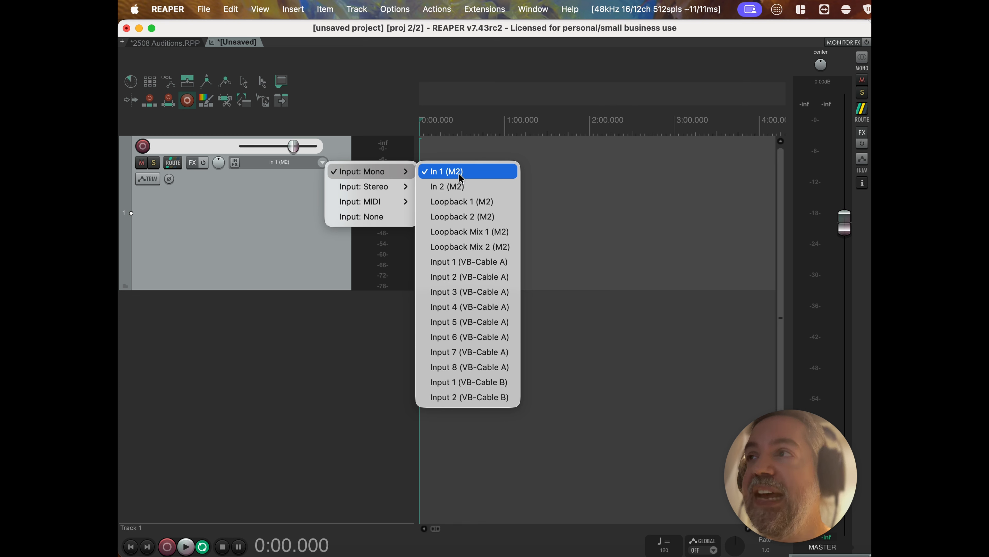
pyautogui.click(275, 204)
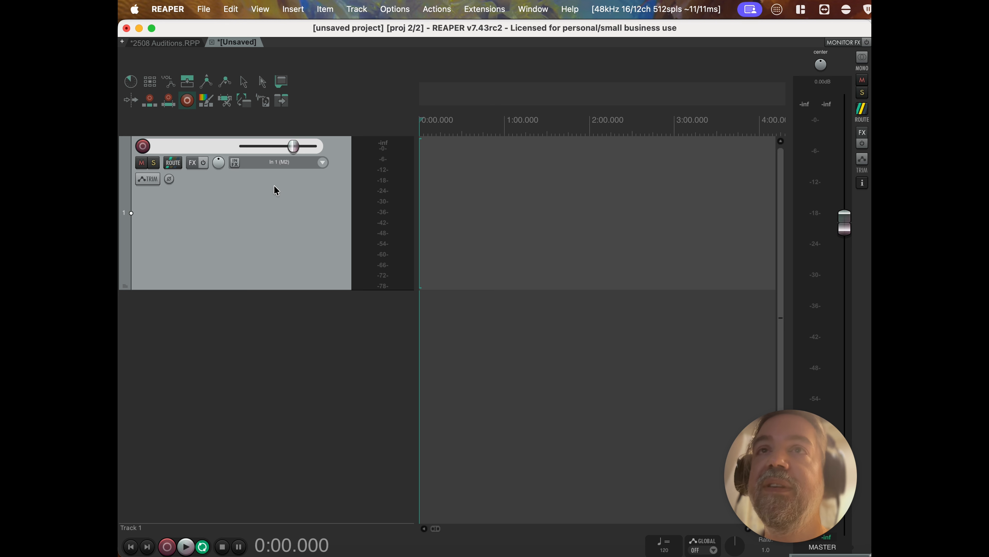
# Record-arm Track 1, turn its input monitoring off, and reset the meter's clip readout.
pyautogui.click(143, 147)
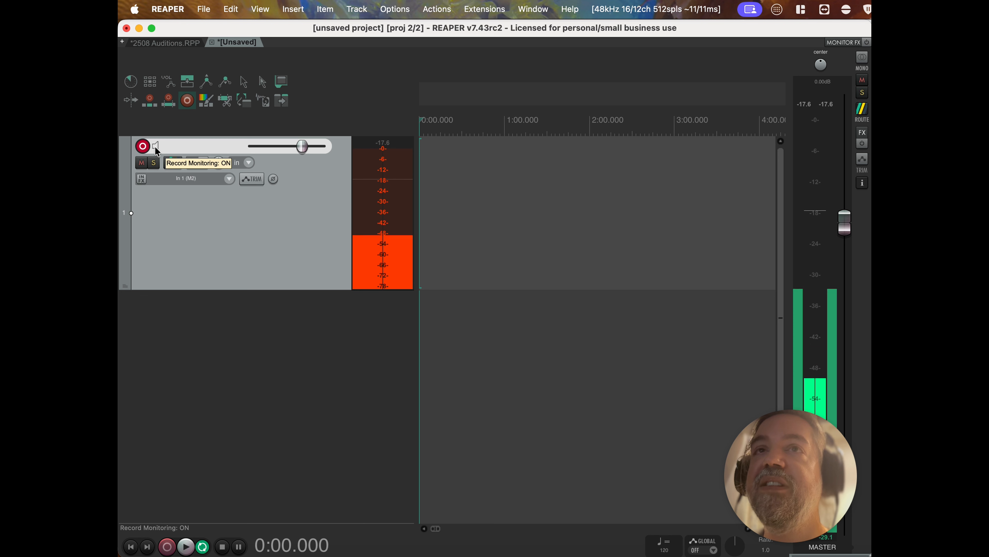
pyautogui.click(156, 147)
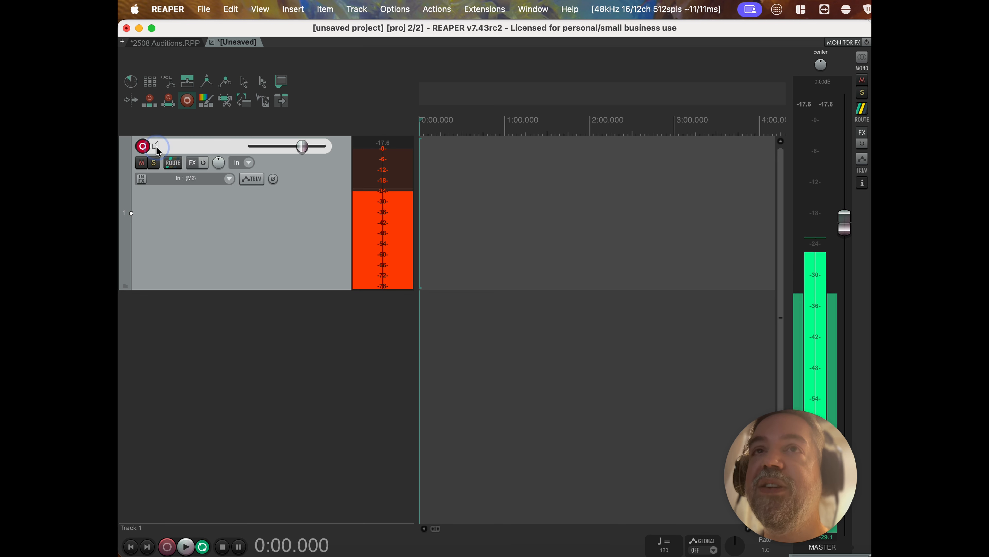
pyautogui.click(156, 147)
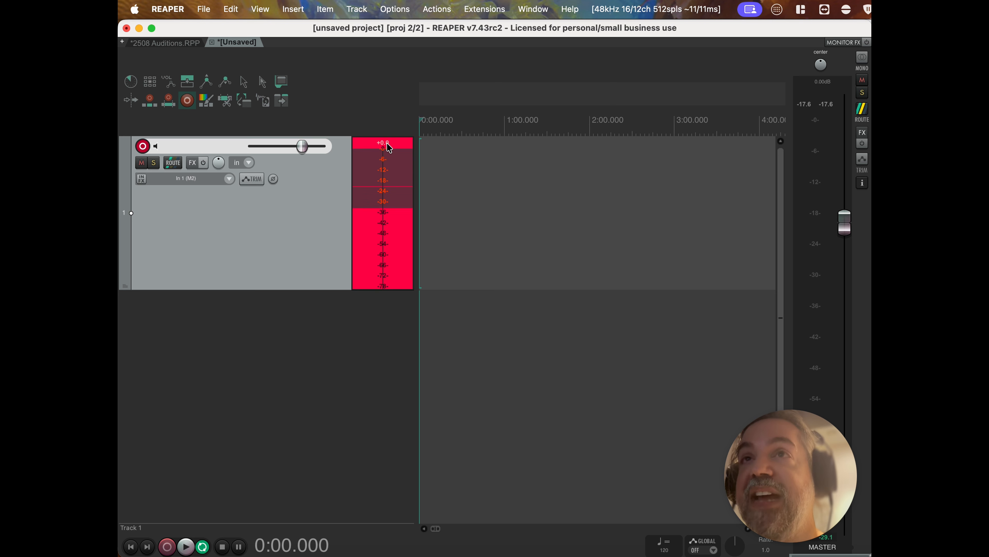
pyautogui.click(391, 147)
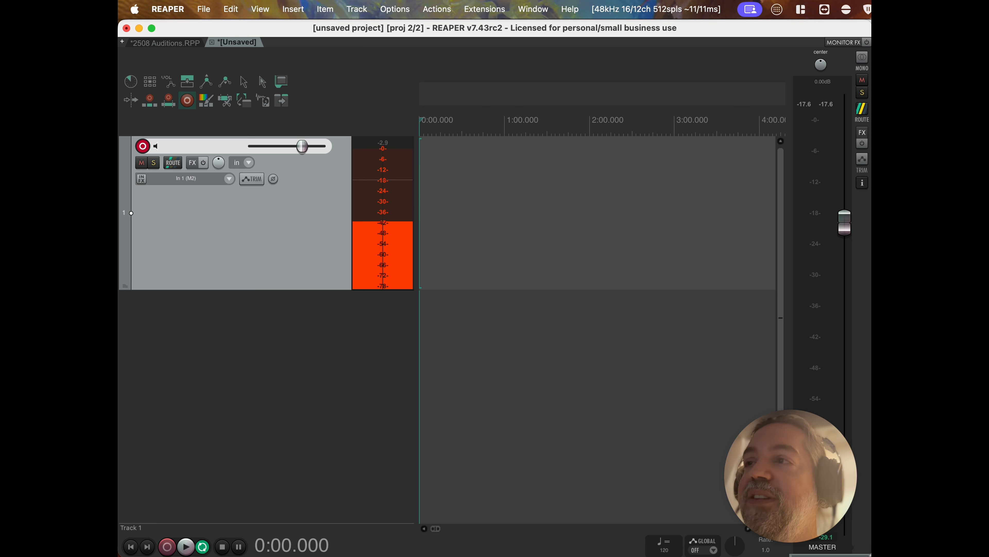
# Start recording the spoken-voice take on Track 1.
pyautogui.click(169, 547)
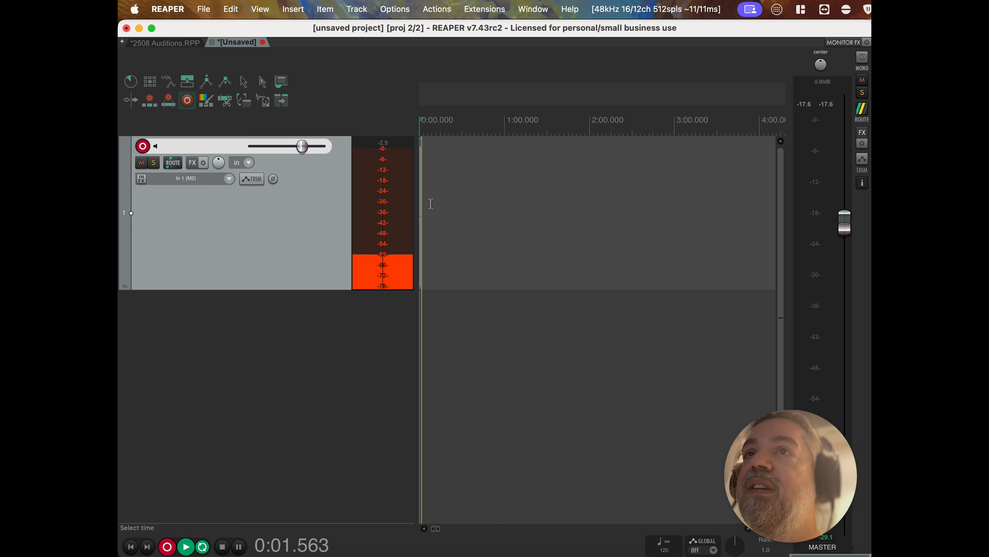
pyautogui.scroll(5, 431, 203)
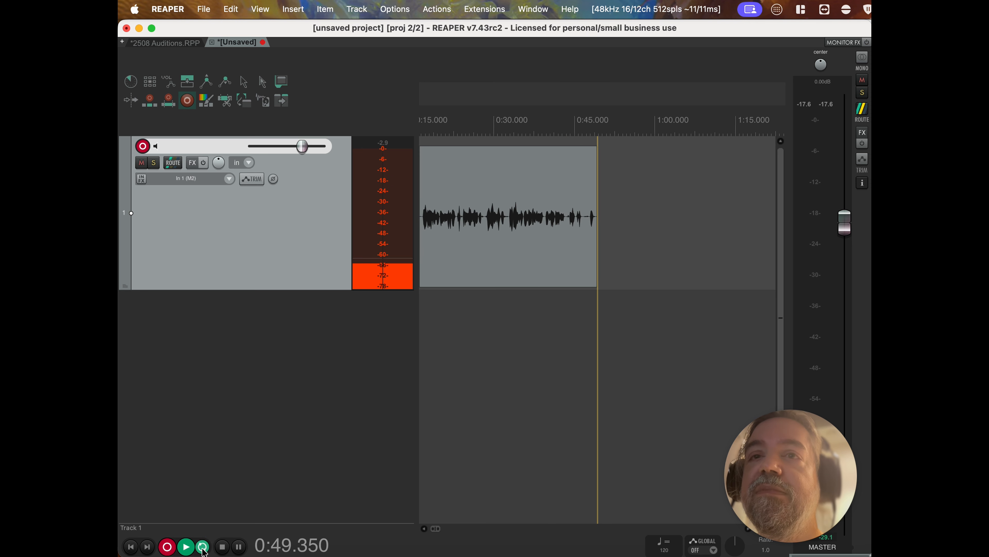
# Stop recording, leaving the 48.8-second voice take 01-250816_1606.wav on Track 1.
pyautogui.press('space')
pyautogui.hscroll(-5, 549, 315)
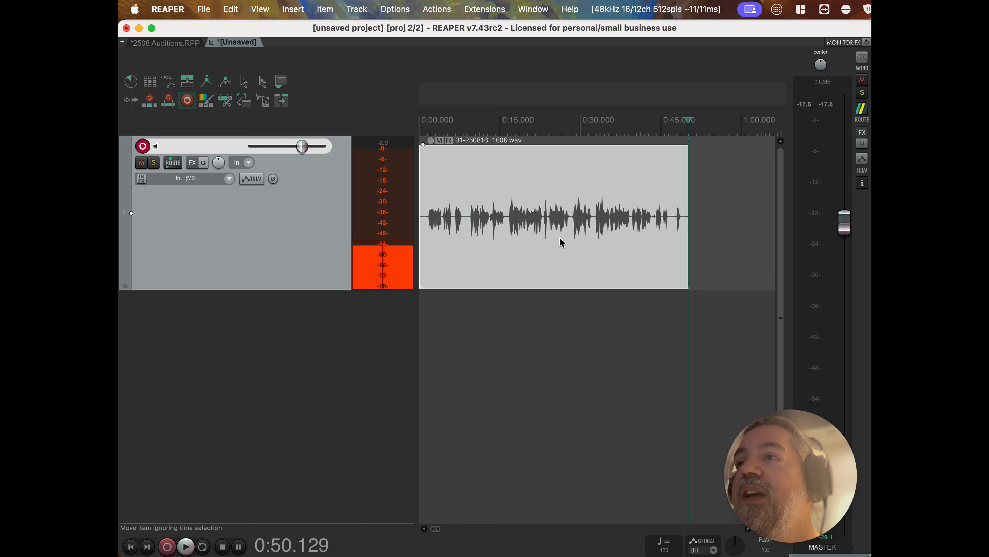
pyautogui.scroll(2, 616, 235)
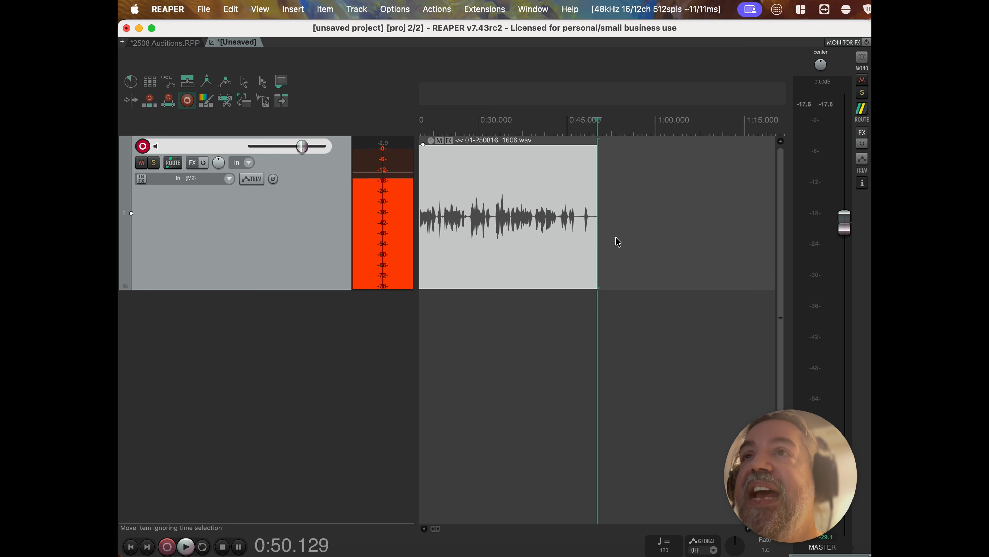
pyautogui.hscroll(-5, 616, 236)
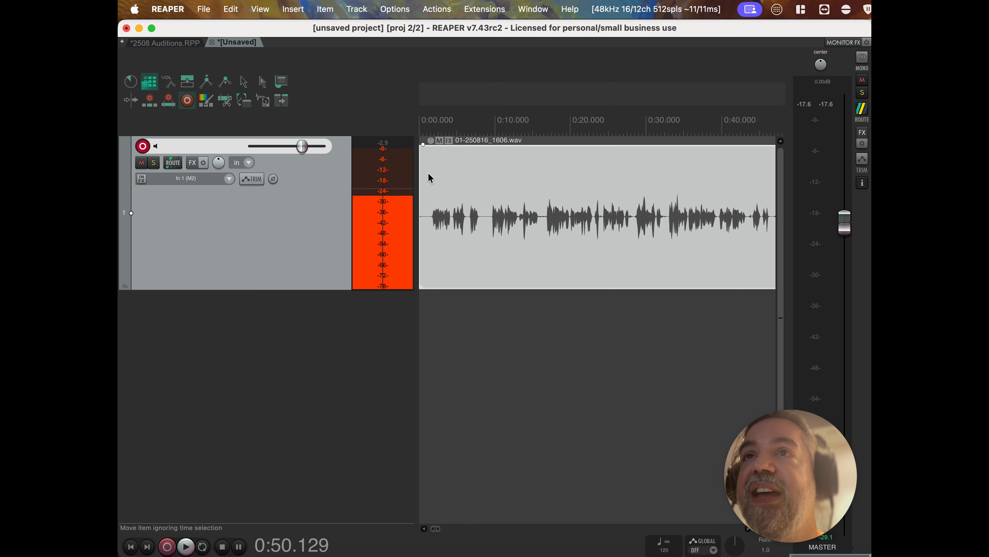
# Split the take at 0:01.325, delete the leading sliver, and select the remaining item.
pyautogui.click(430, 179)
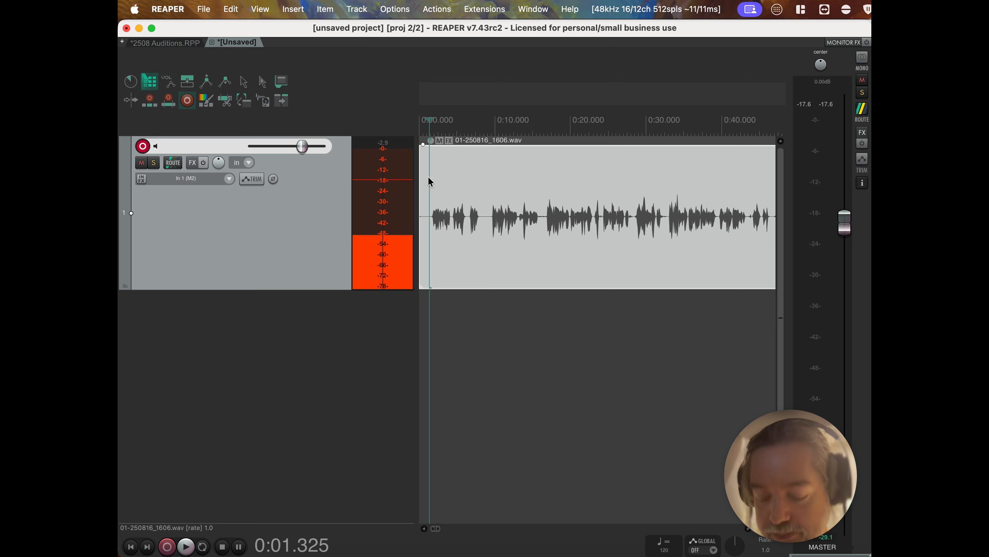
pyautogui.press('s')
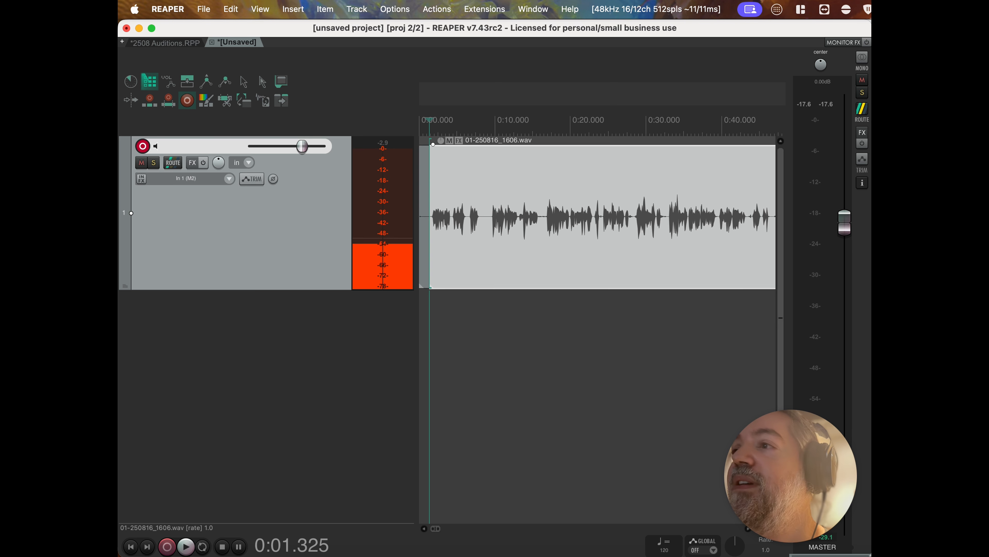
pyautogui.click(426, 191)
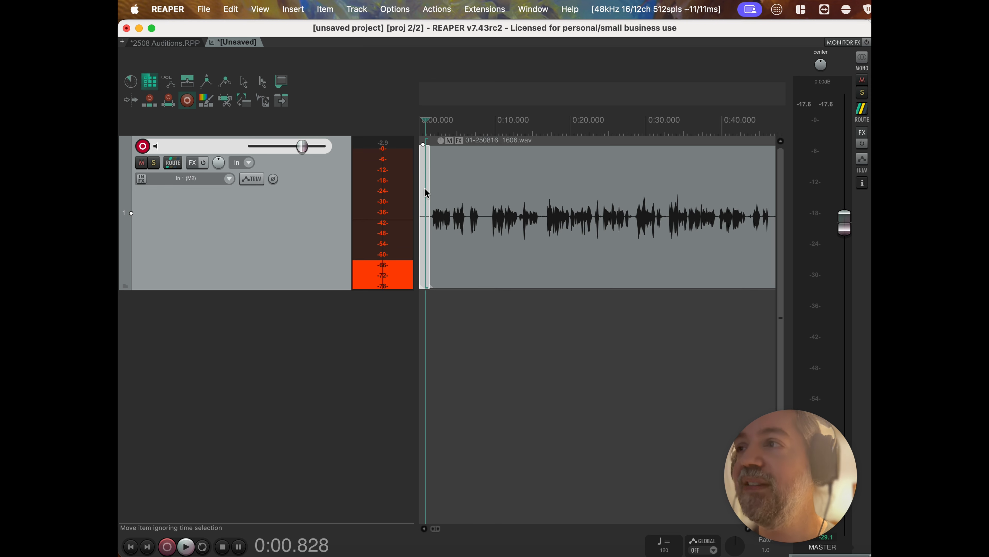
pyautogui.press('Delete')
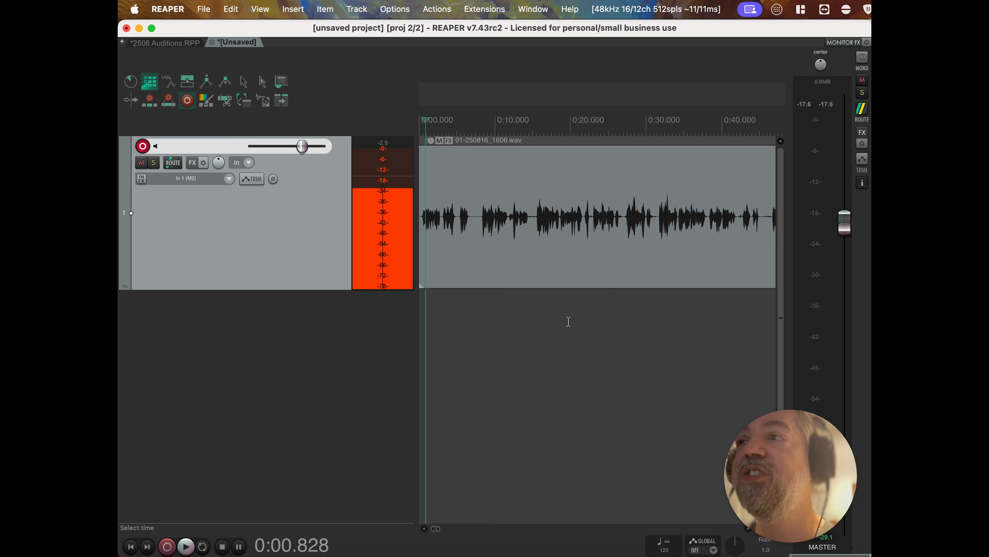
pyautogui.click(449, 211)
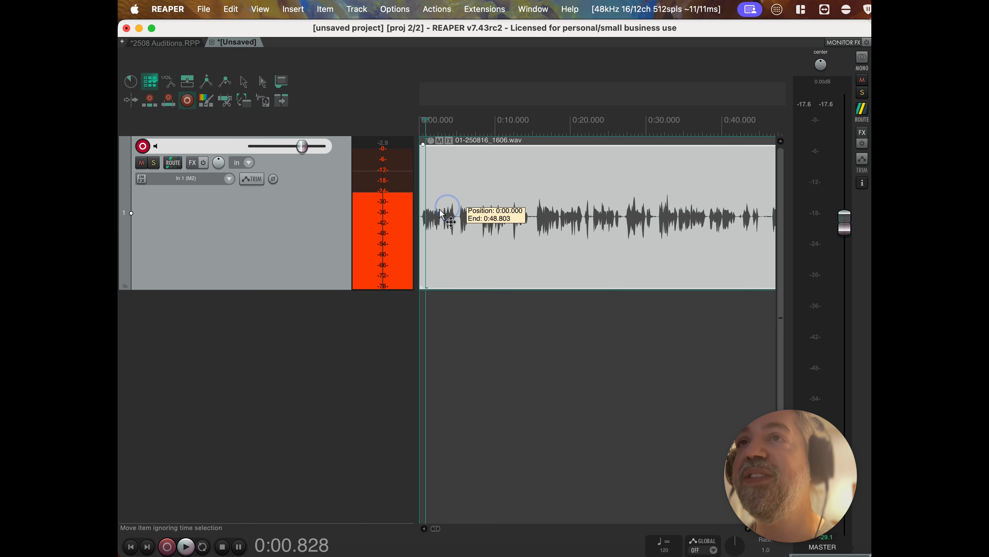
pyautogui.scroll(-2, 436, 216)
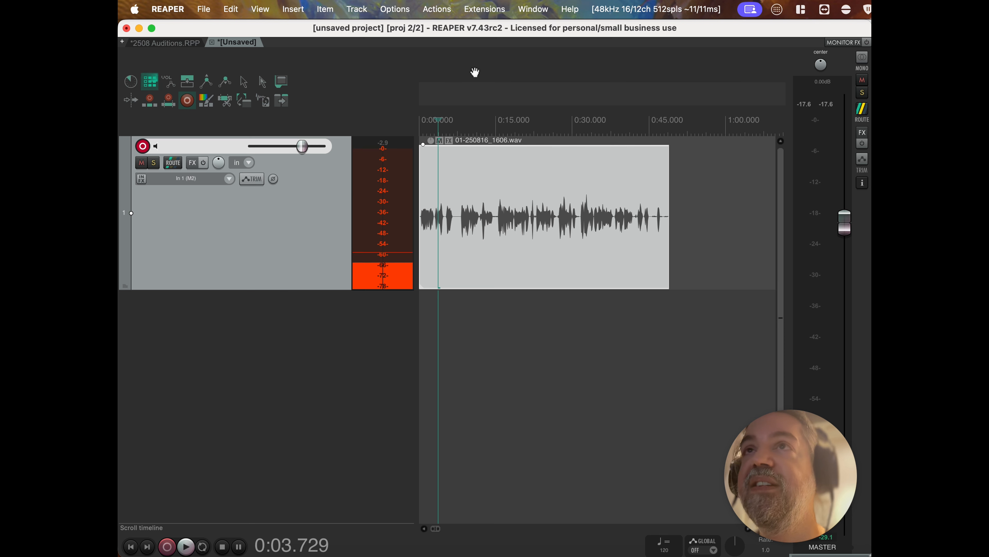
# Filter the action list for 'normal' and select 'Normalize items (peak/RMS/LUFS)...'.
pyautogui.click(439, 8)
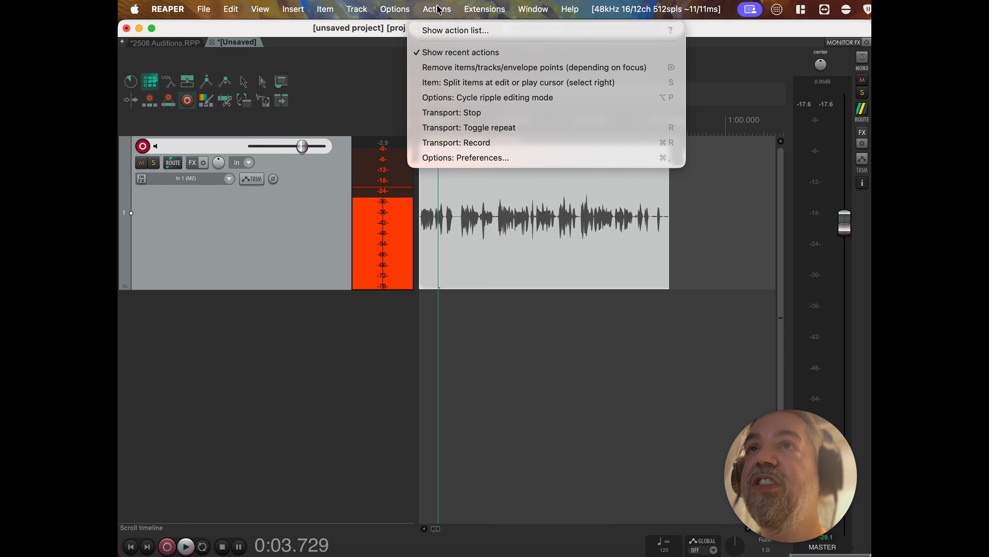
pyautogui.click(446, 30)
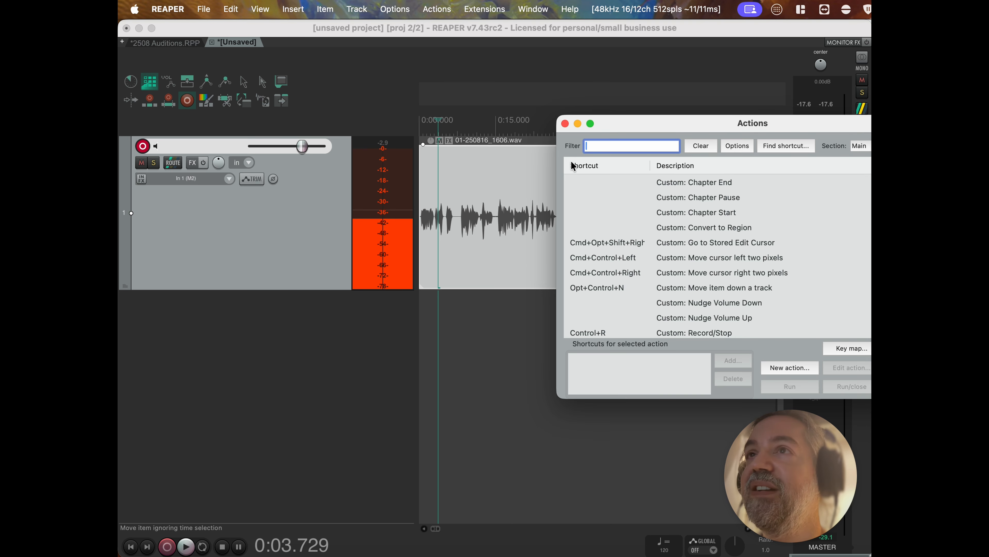
pyautogui.click(607, 145)
pyautogui.write('no')
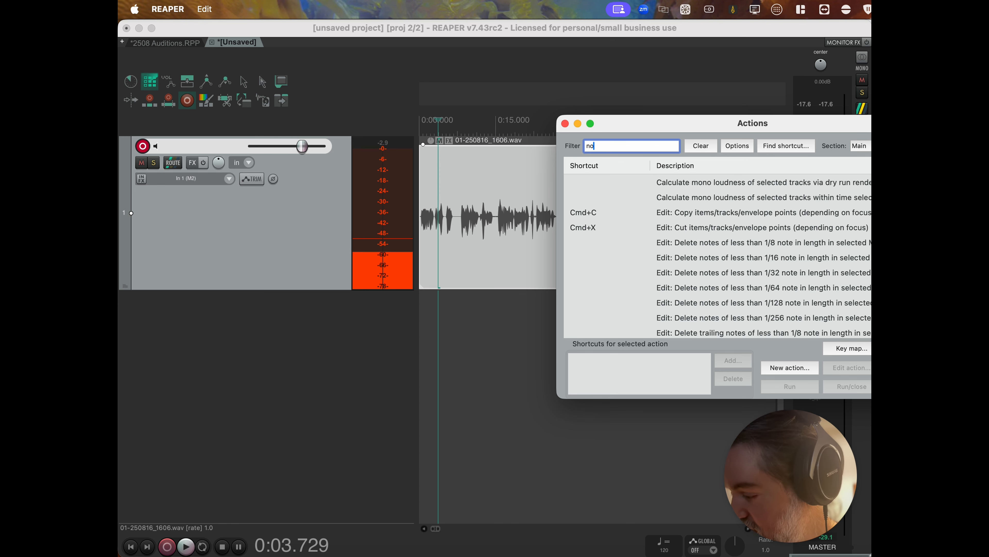
pyautogui.write('rmal')
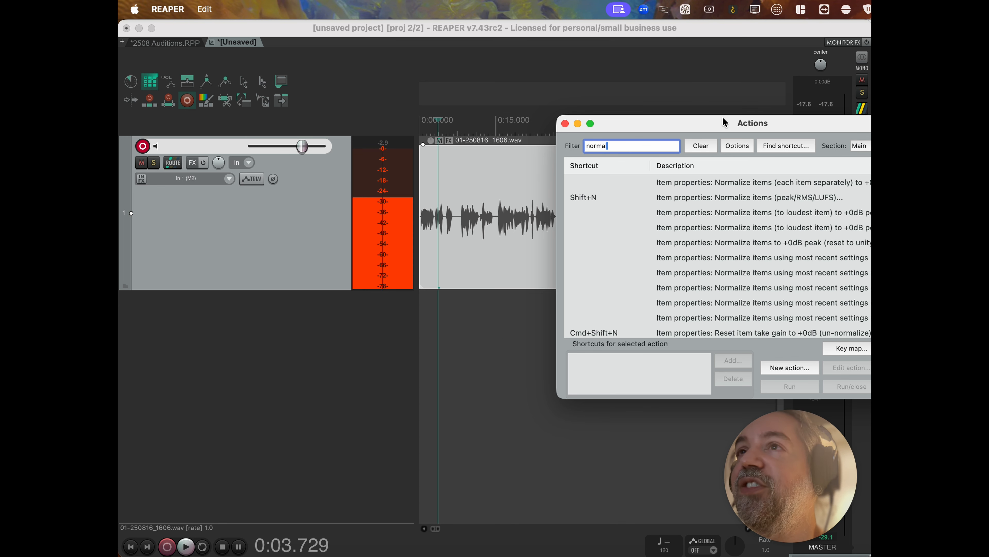
pyautogui.moveTo(723, 119); pyautogui.dragTo(633, 112)
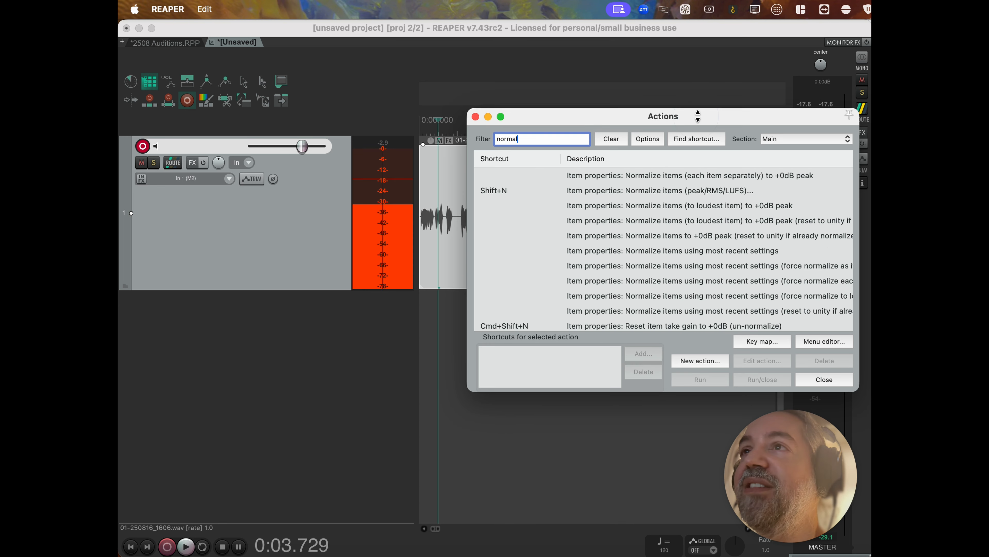
pyautogui.click(644, 205)
pyautogui.click(625, 193)
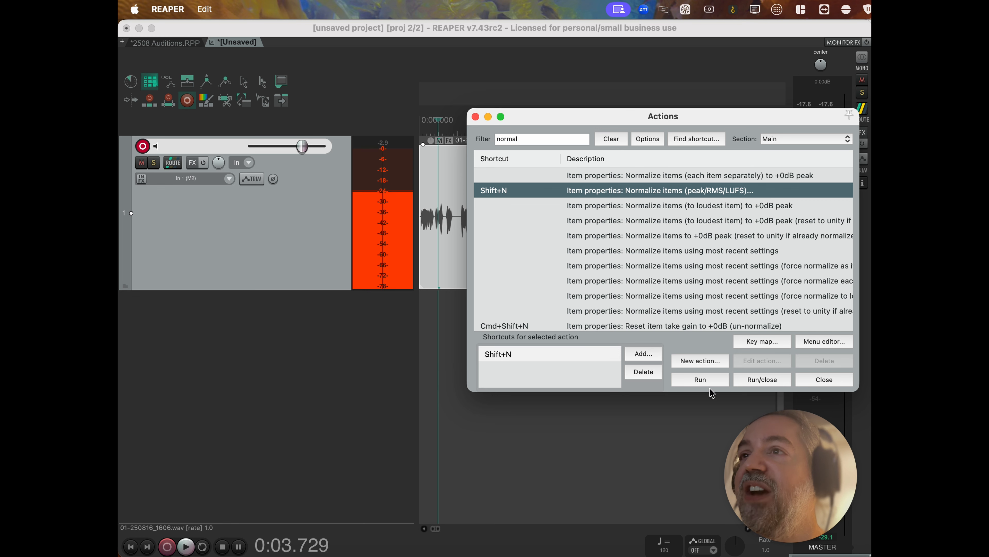
# Normalize the voice item to Peak -1.00 dB, treated as one long item.
pyautogui.click(699, 380)
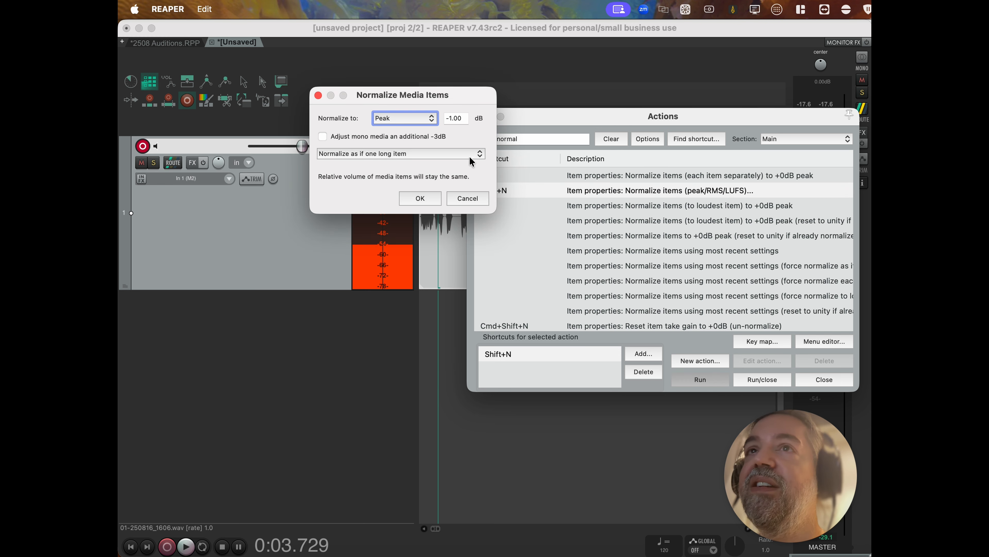
pyautogui.click(407, 125)
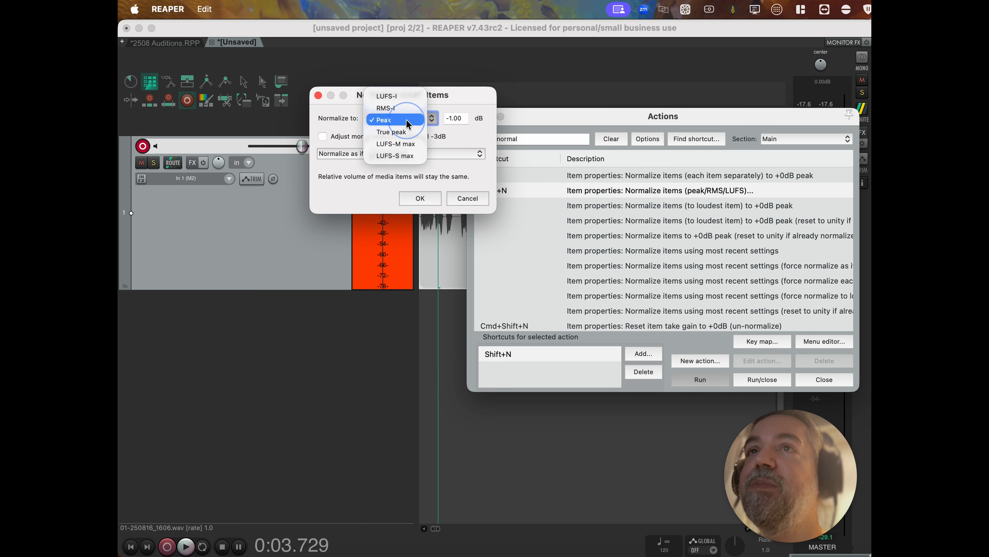
pyautogui.click(421, 122)
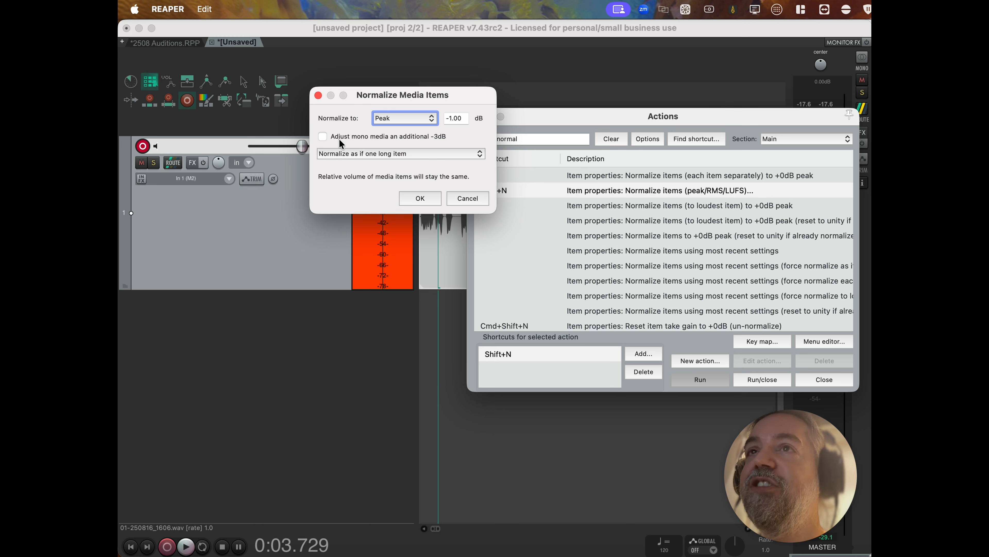
pyautogui.click(352, 155)
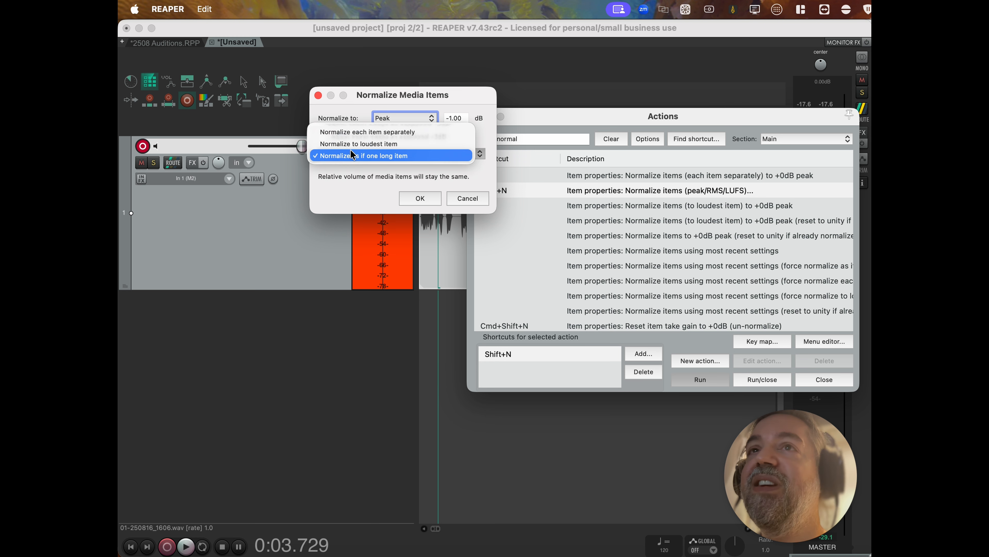
pyautogui.click(372, 166)
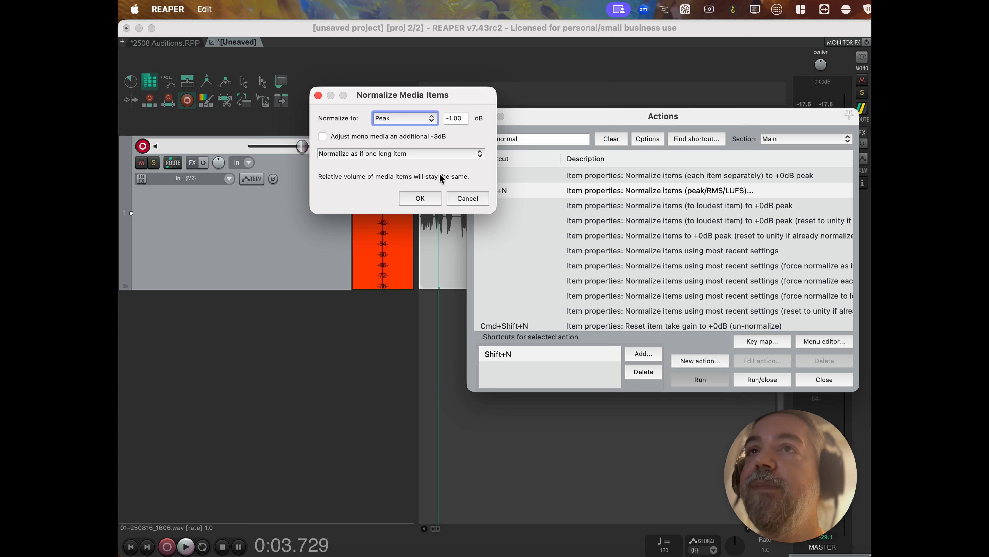
pyautogui.click(424, 198)
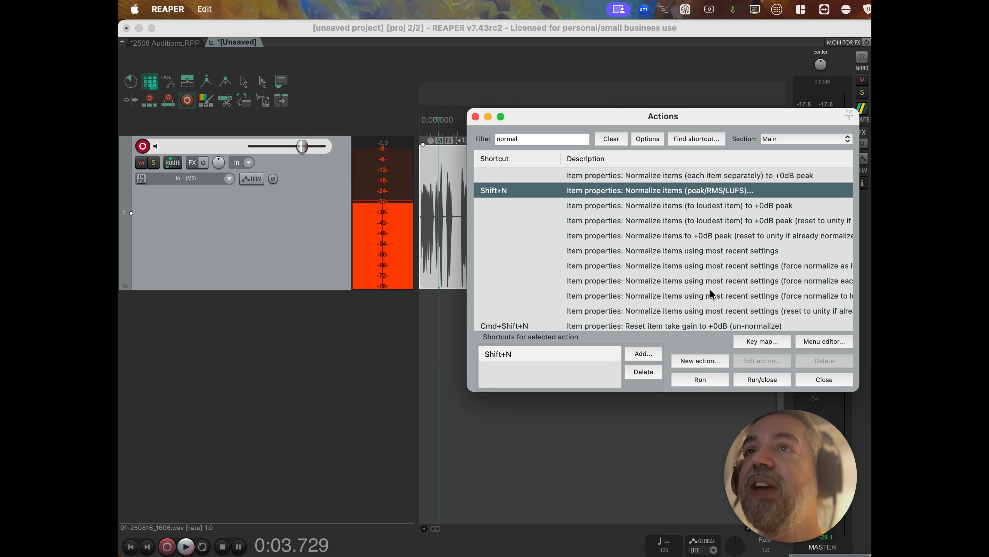
# Close the Actions window to show the +12.4 dB normalized voice item.
pyautogui.click(824, 380)
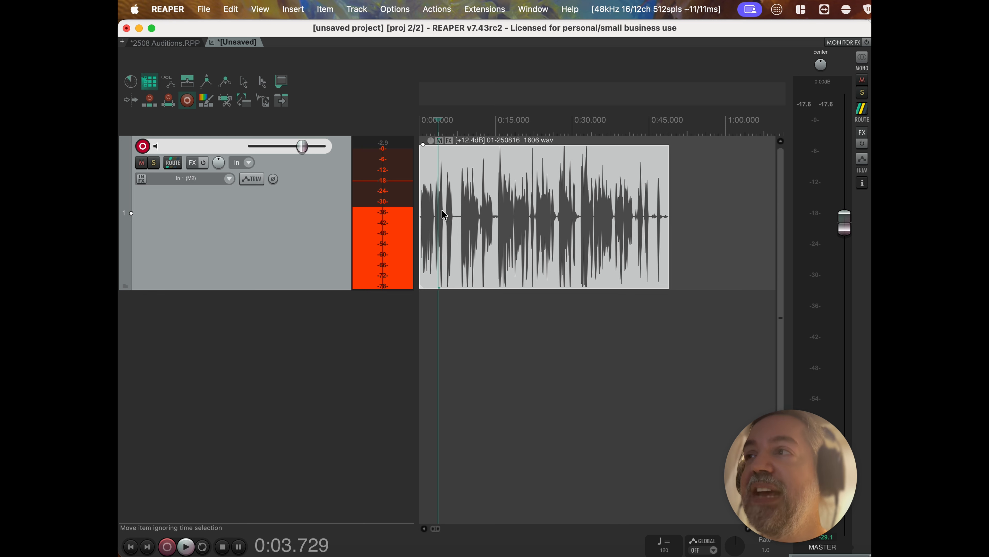
# Run 'Markers: Insert region from selected items and edit...' to create region 1 from 0:00.000 to 0:48.803.
pyautogui.click(436, 9)
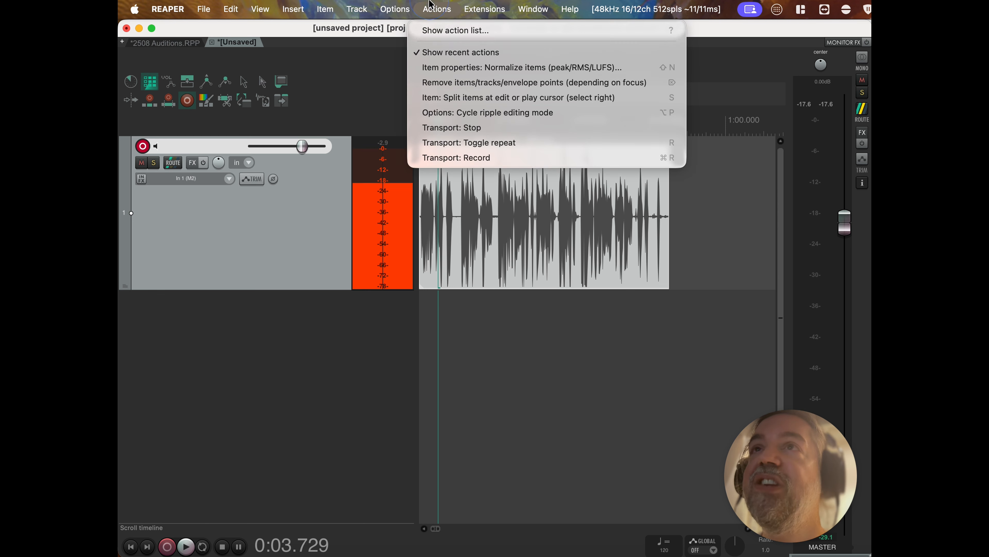
pyautogui.click(440, 30)
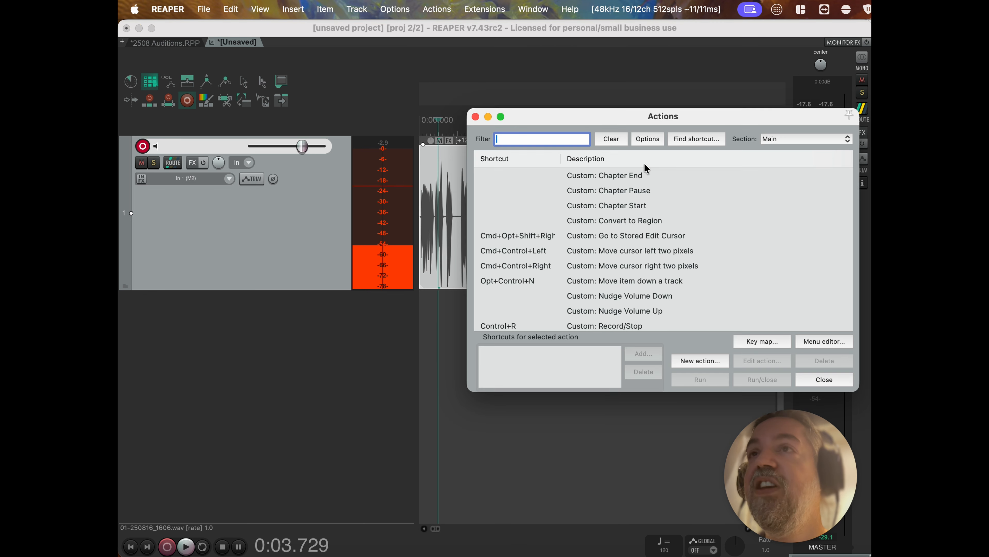
pyautogui.write('re')
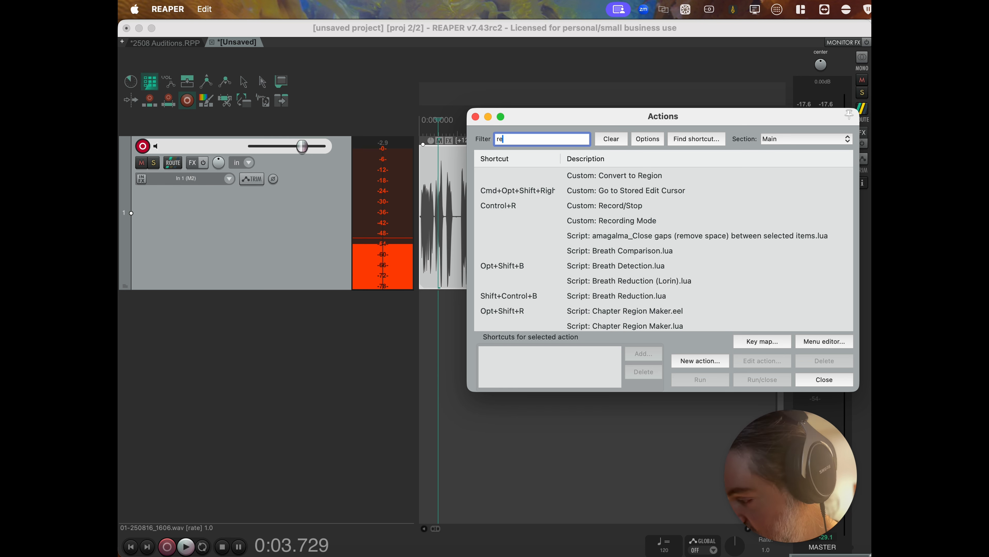
pyautogui.write('gion')
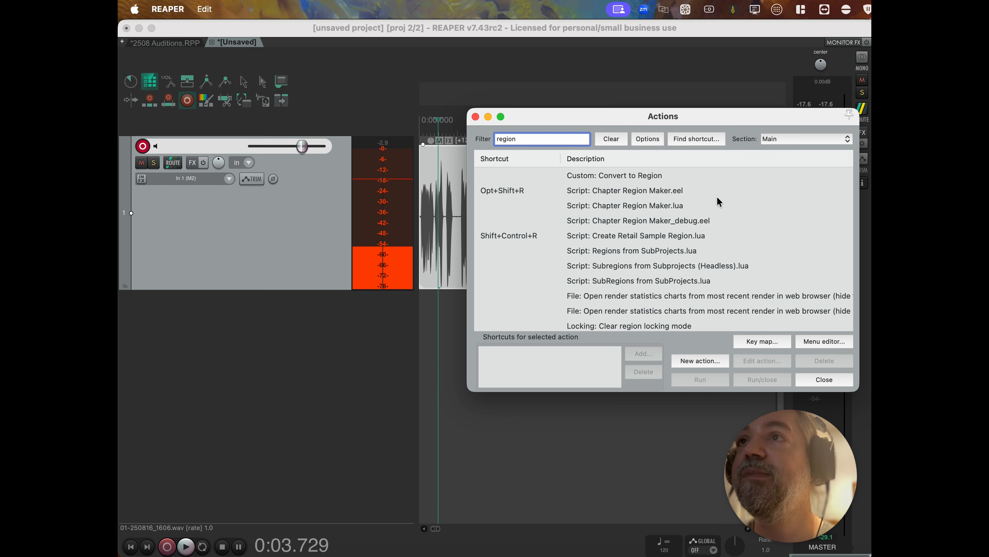
pyautogui.scroll(-5, 669, 221)
pyautogui.scroll(5, 669, 221)
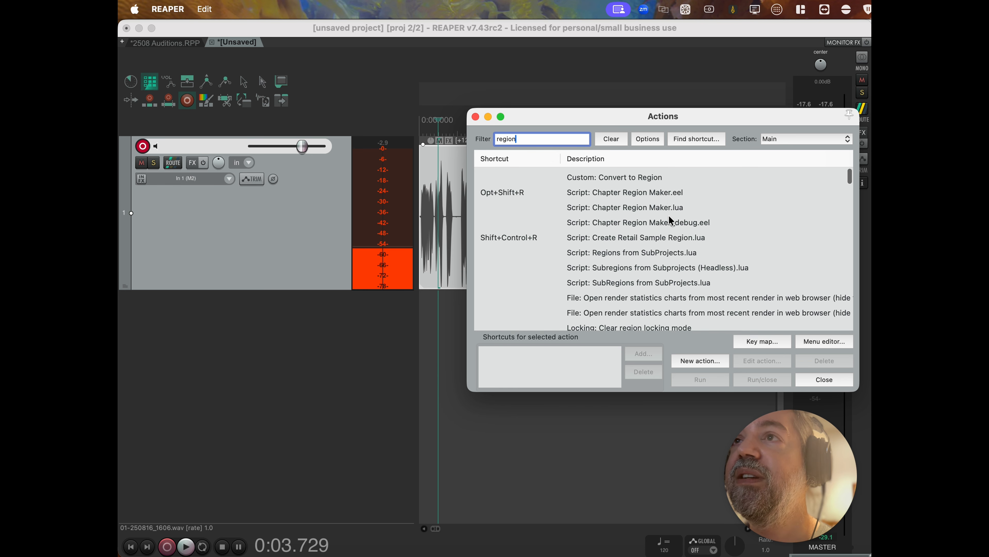
pyautogui.write('i')
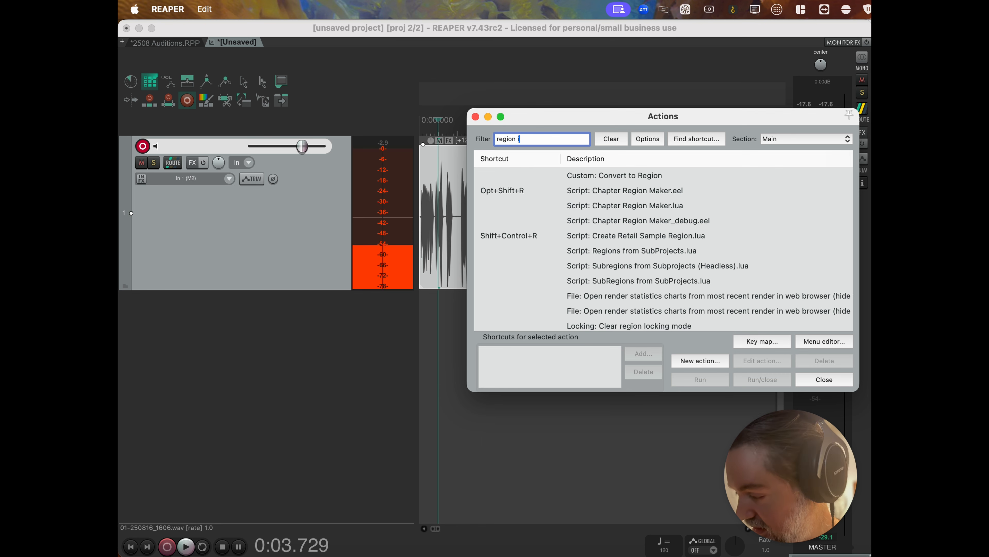
pyautogui.write('tem')
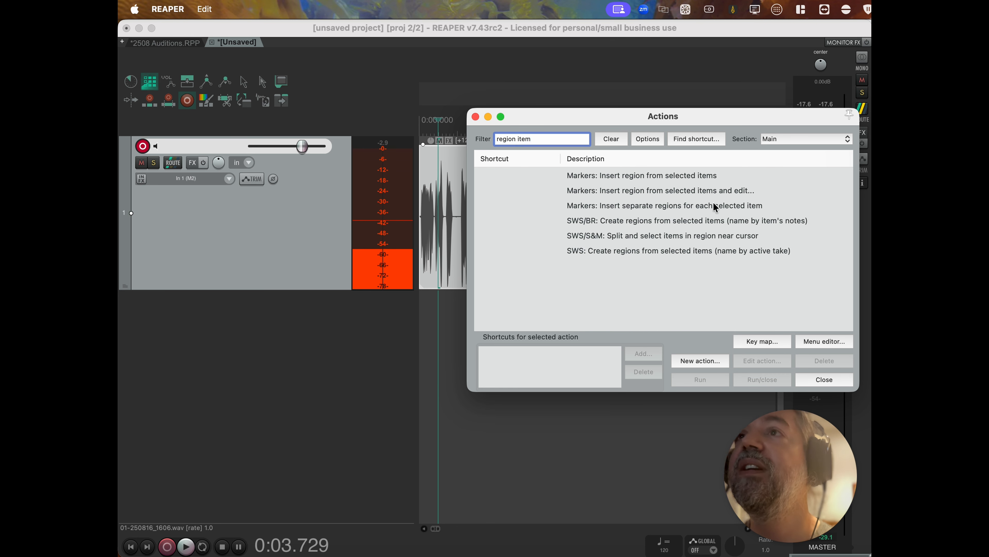
pyautogui.click(681, 192)
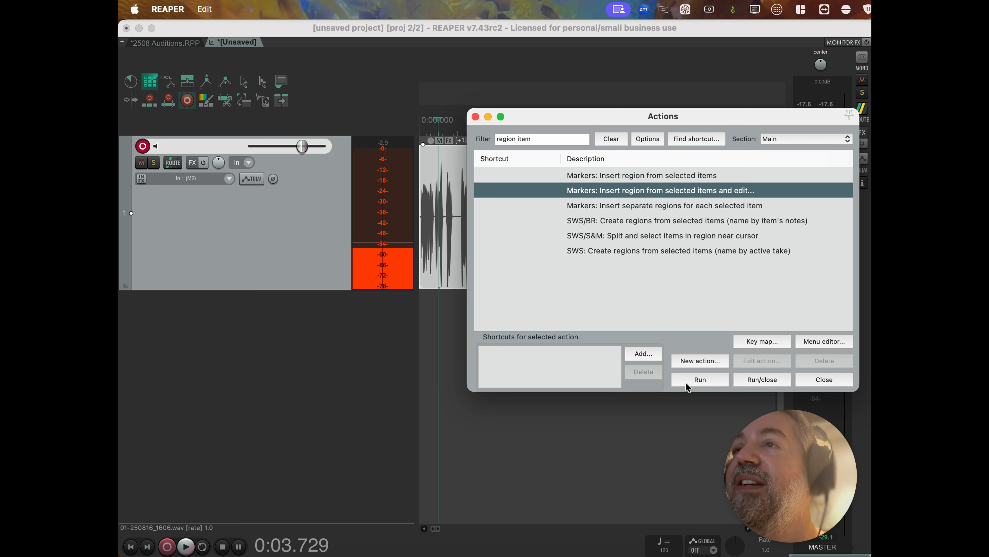
pyautogui.click(690, 387)
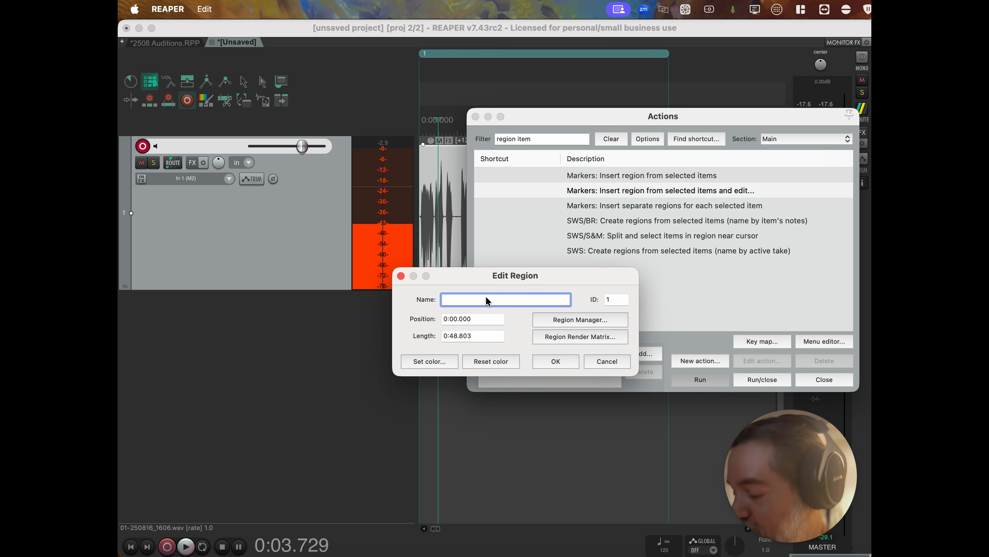
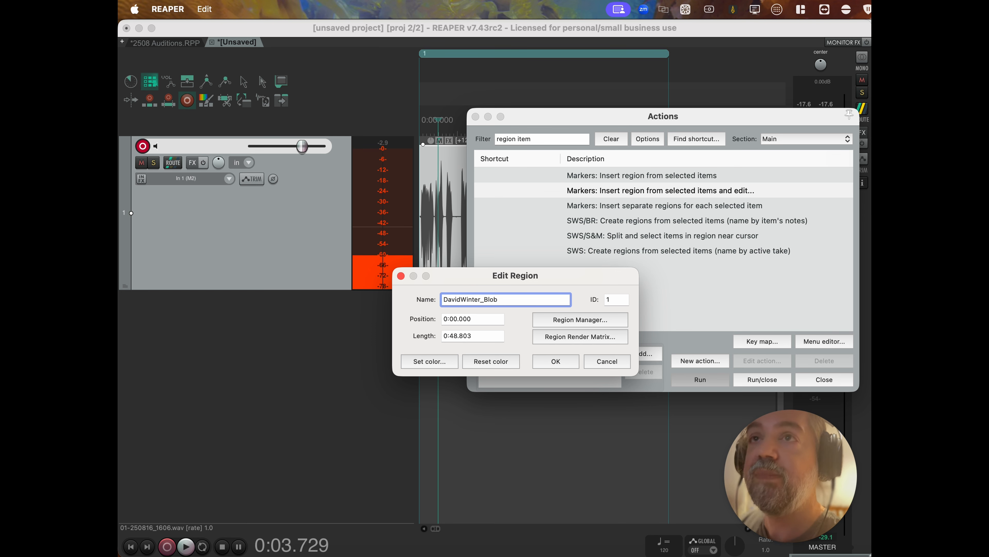
# Name region 1 with the speaker's name plus '_Blob', then close the Actions list.
pyautogui.click(556, 361)
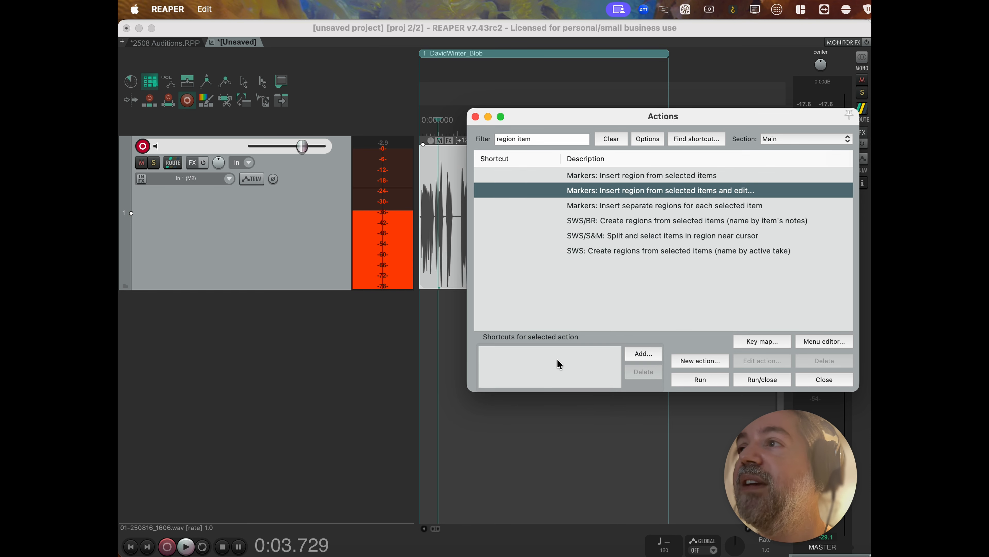
pyautogui.click(822, 384)
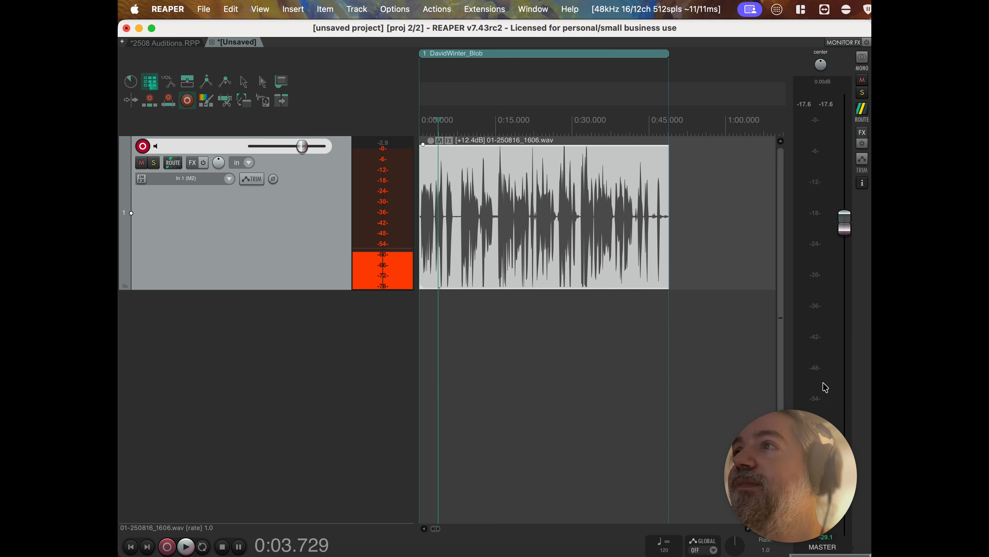
pyautogui.click(264, 103)
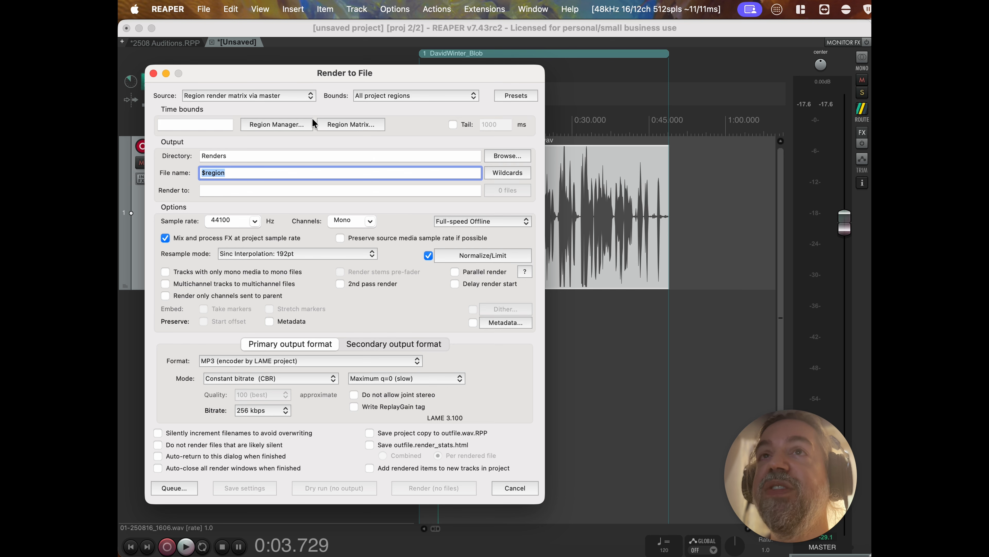
pyautogui.click(346, 123)
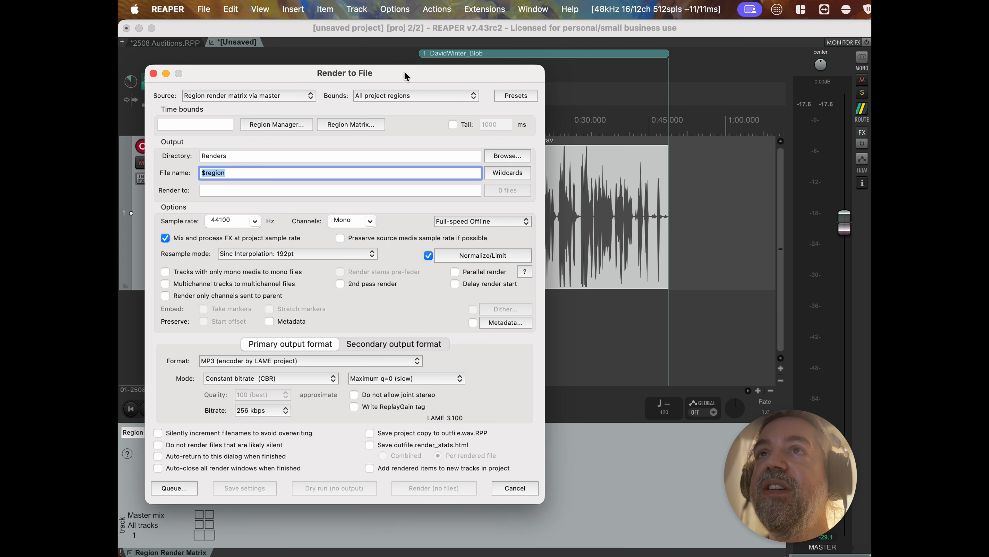
pyautogui.moveTo(405, 71); pyautogui.dragTo(692, 63)
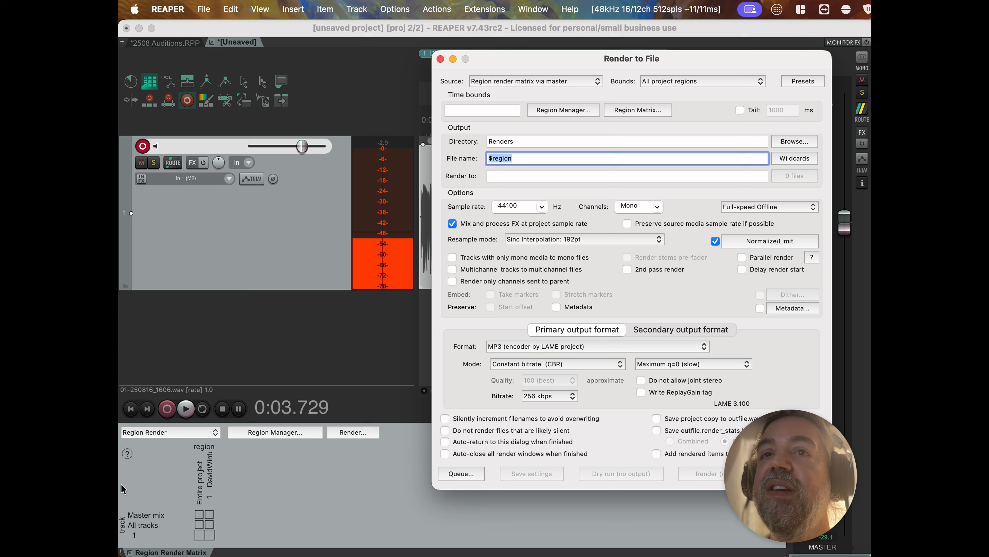
pyautogui.click(210, 514)
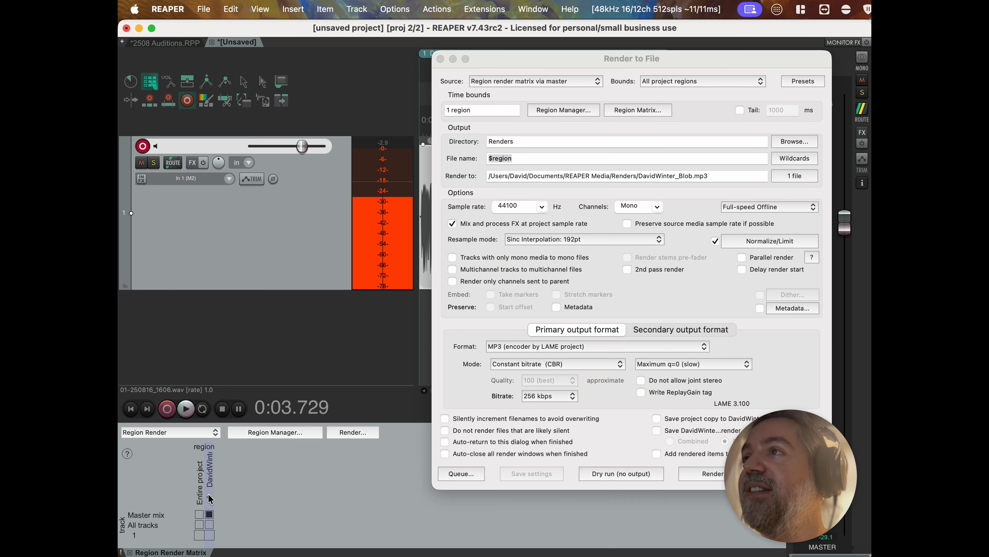
pyautogui.moveTo(544, 58); pyautogui.dragTo(406, 58)
pyautogui.click(351, 160)
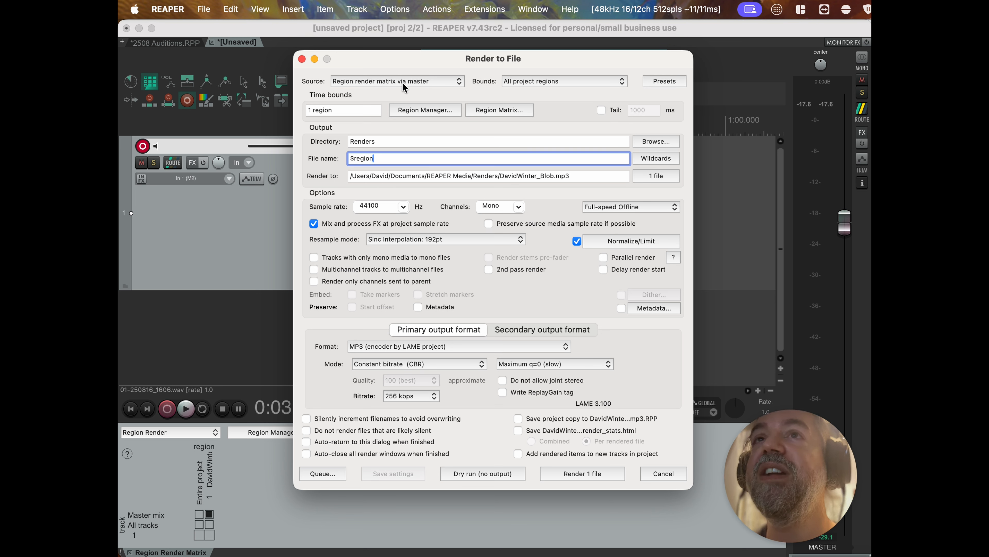
# Uncheck Normalize/Limit, leaving source, render speed, bitrate mode and 256 kbps bitrate unchanged.
pyautogui.click(374, 79)
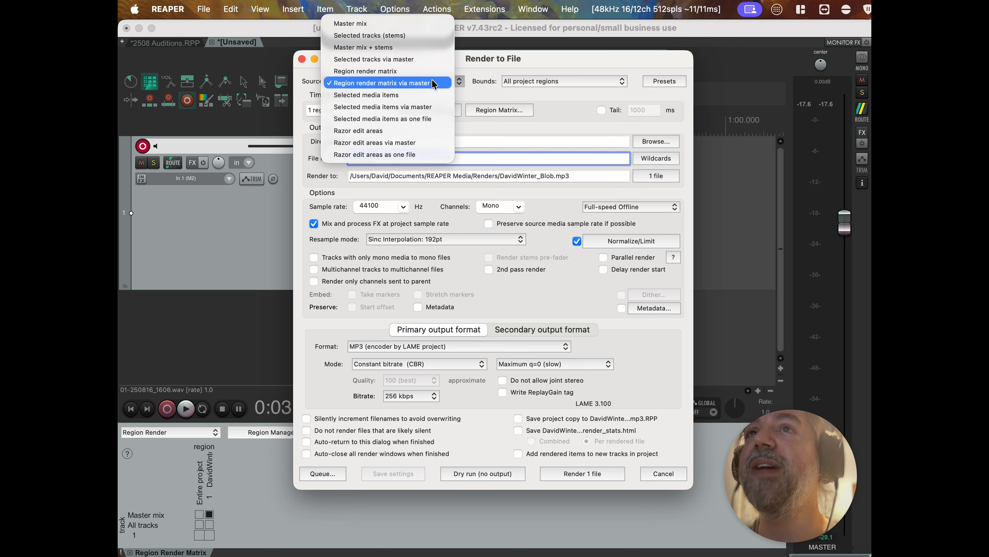
pyautogui.click(570, 97)
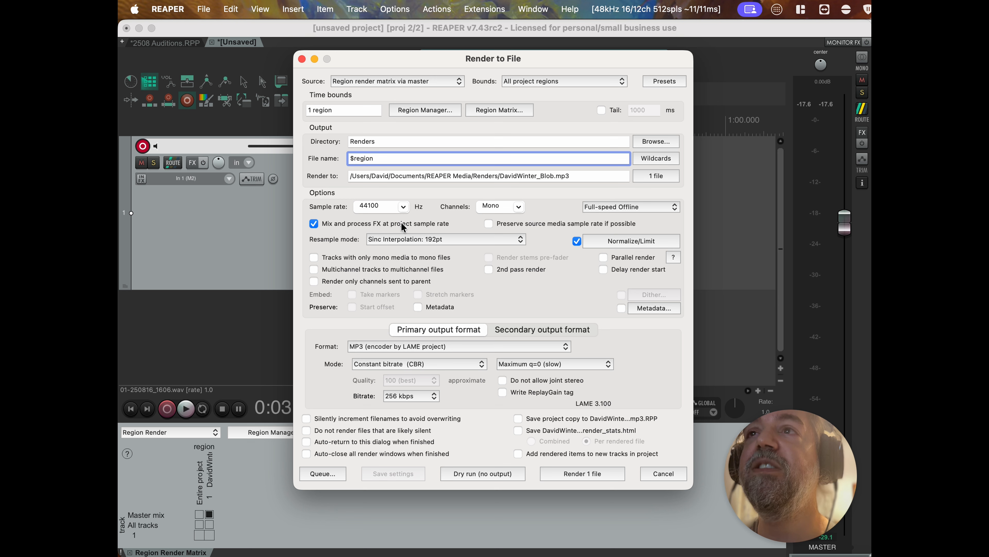
pyautogui.click(577, 241)
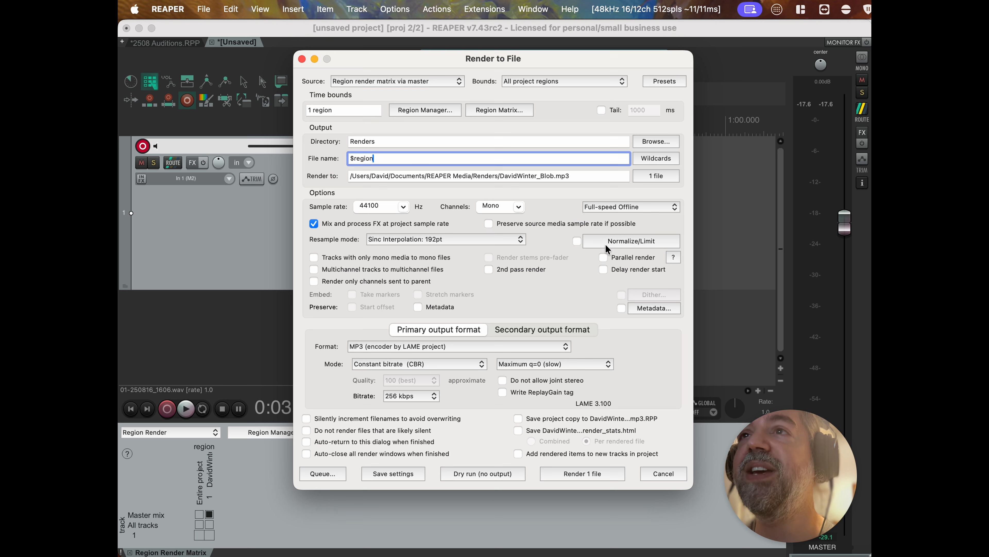
pyautogui.click(611, 206)
pyautogui.click(611, 206)
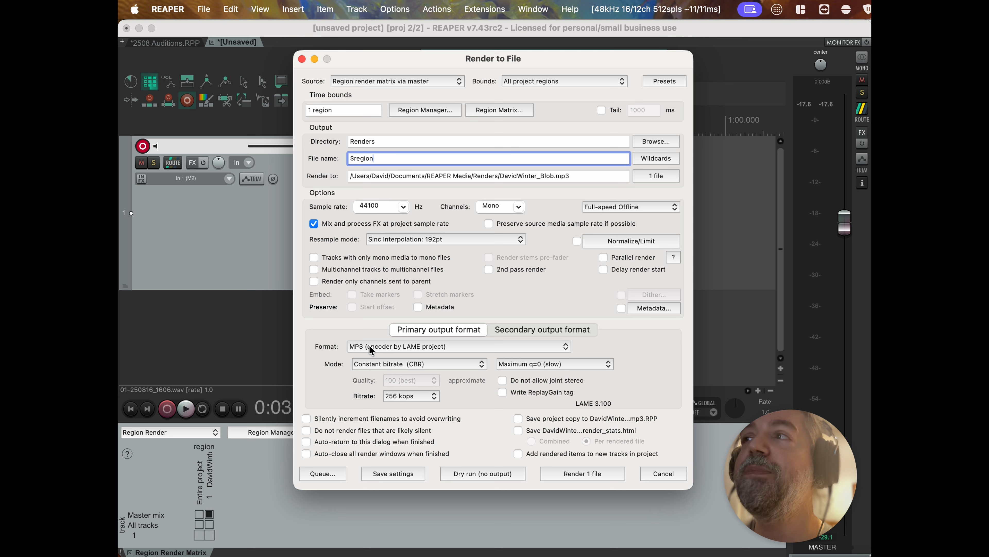
pyautogui.click(377, 364)
pyautogui.click(377, 364)
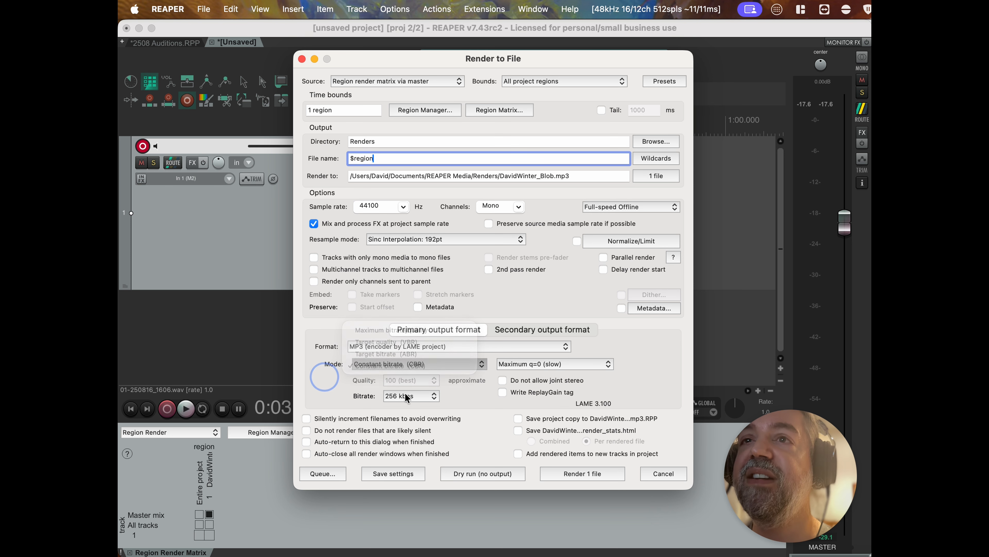
pyautogui.click(405, 396)
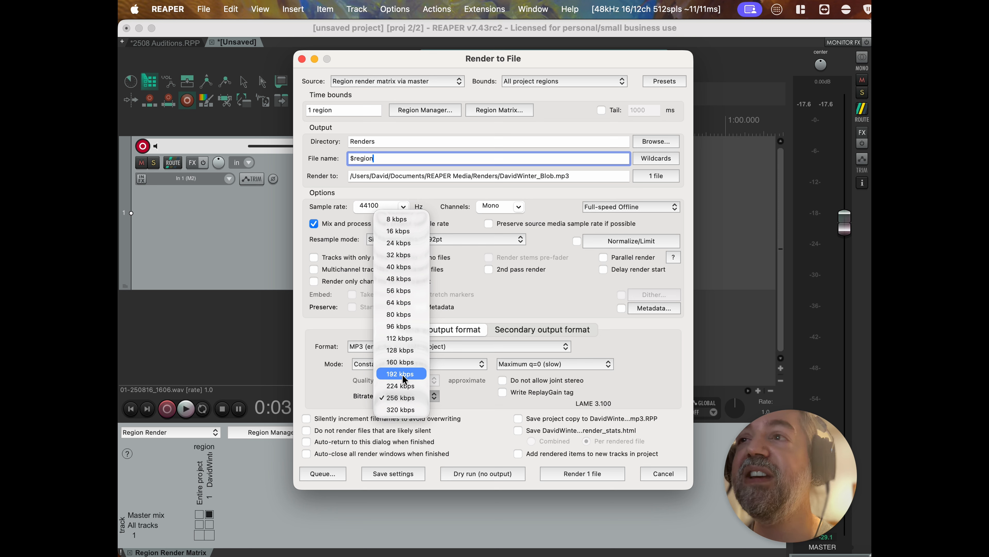
pyautogui.click(327, 353)
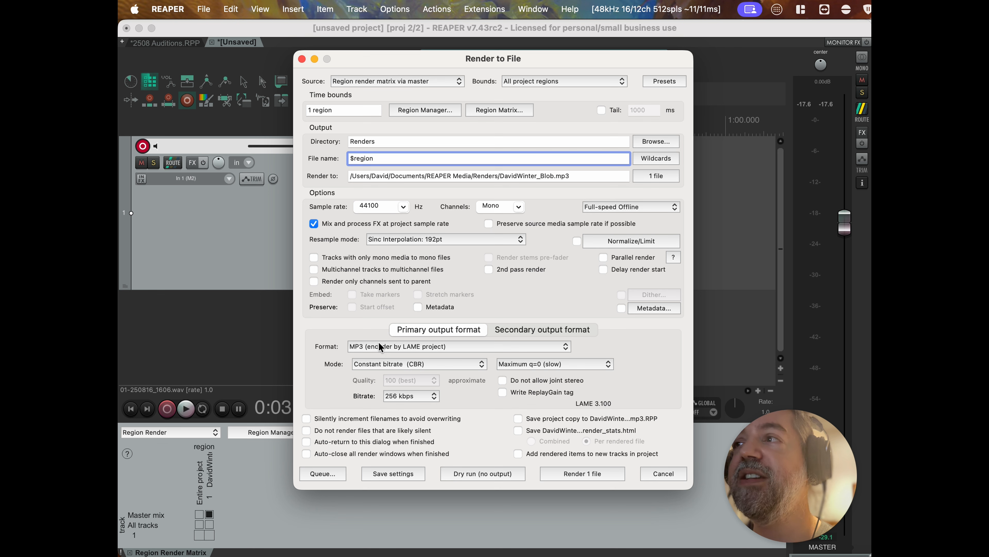
pyautogui.click(379, 343)
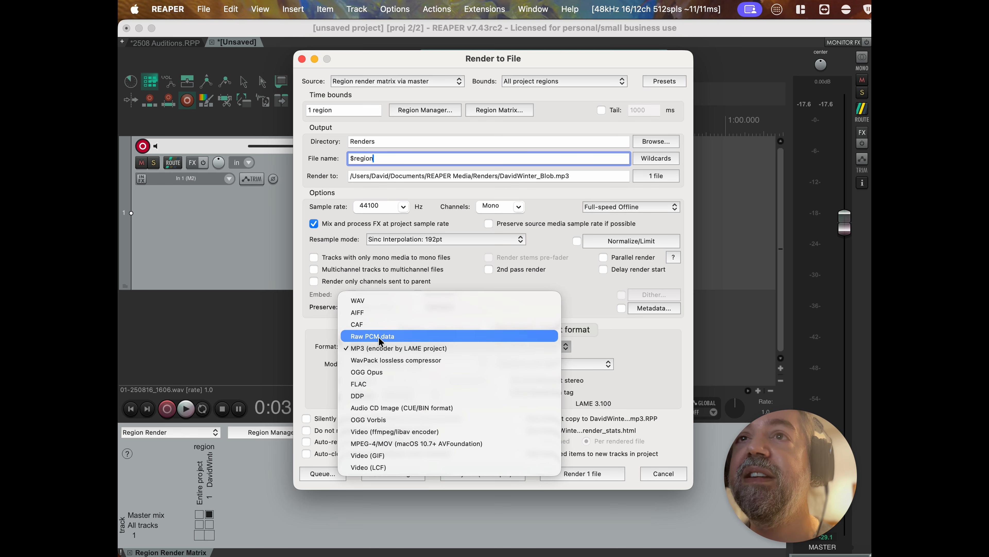
pyautogui.click(375, 302)
pyautogui.click(395, 365)
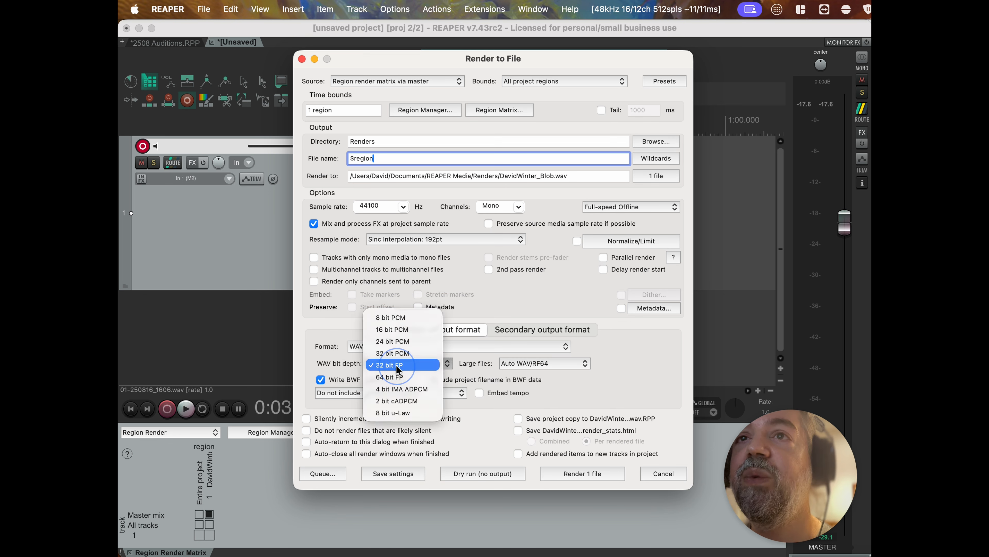
pyautogui.click(401, 343)
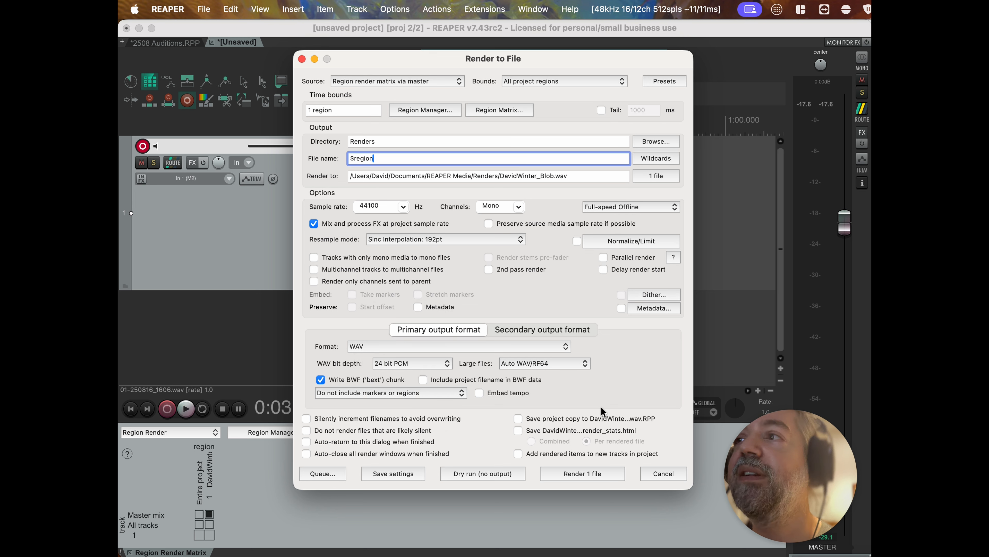
pyautogui.click(579, 472)
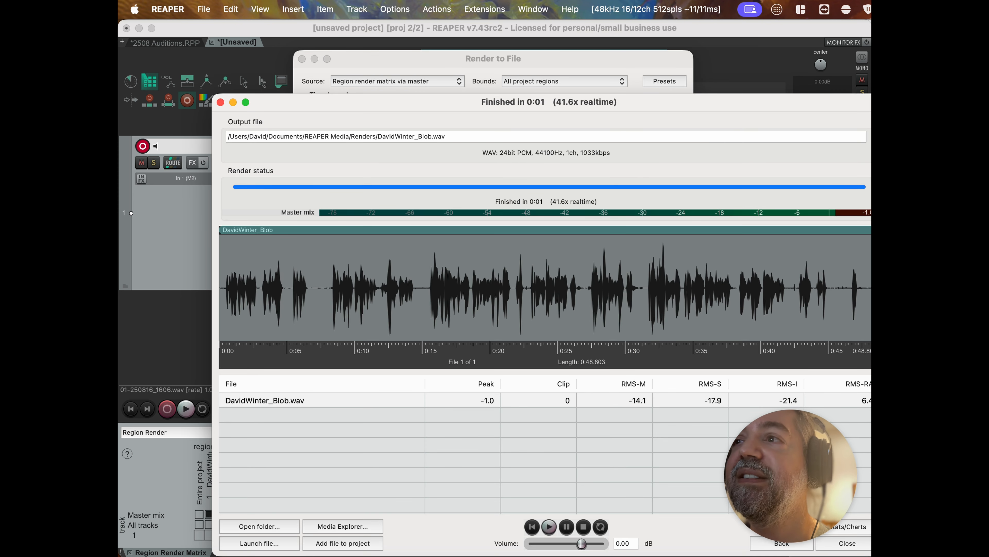
# Close the finished render report along with the Render to File window.
pyautogui.click(850, 548)
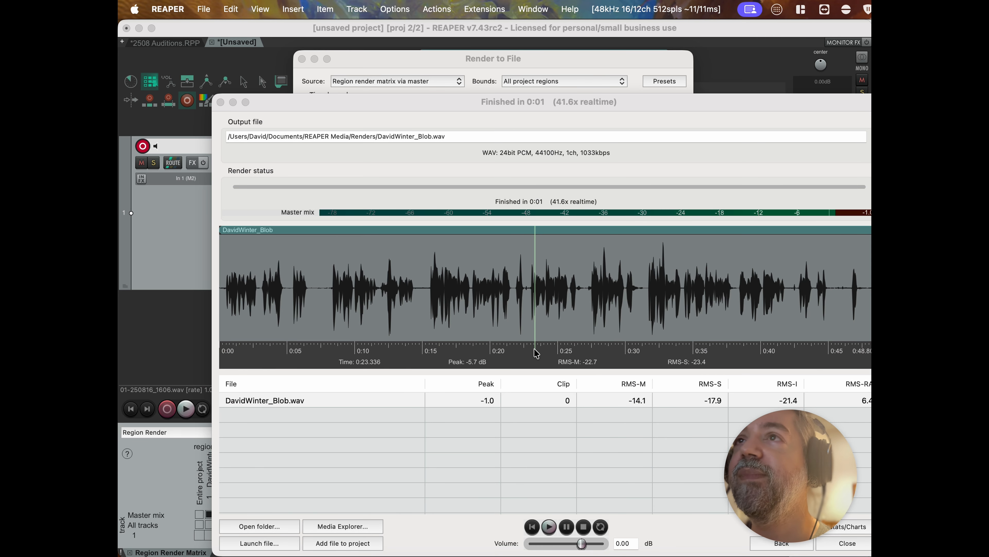
pyautogui.click(221, 102)
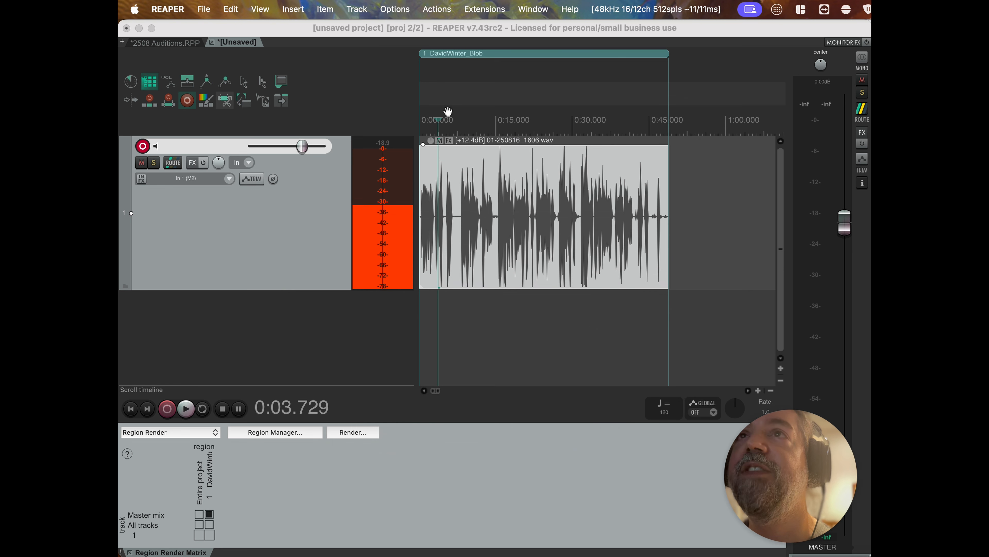
pyautogui.click(203, 9)
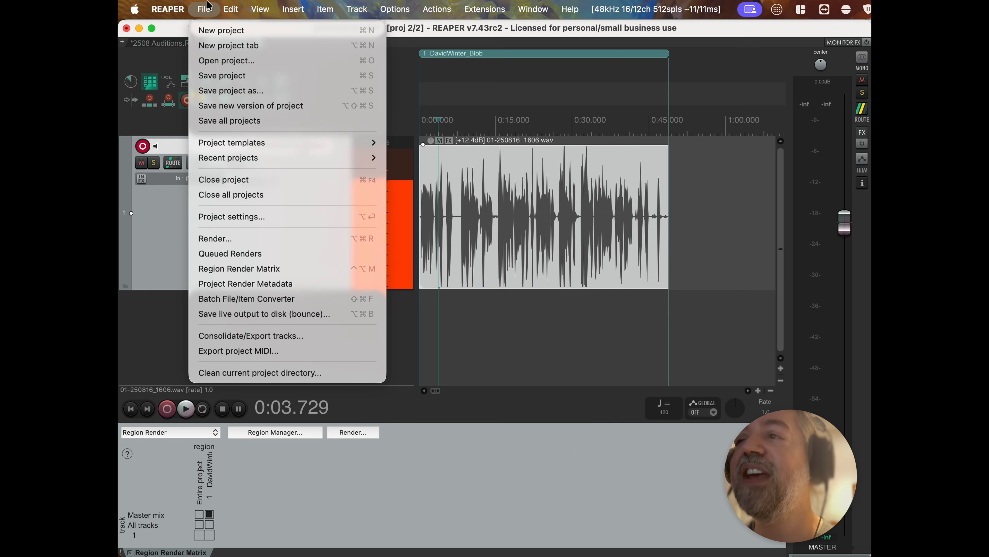
pyautogui.press('super+alt+n')
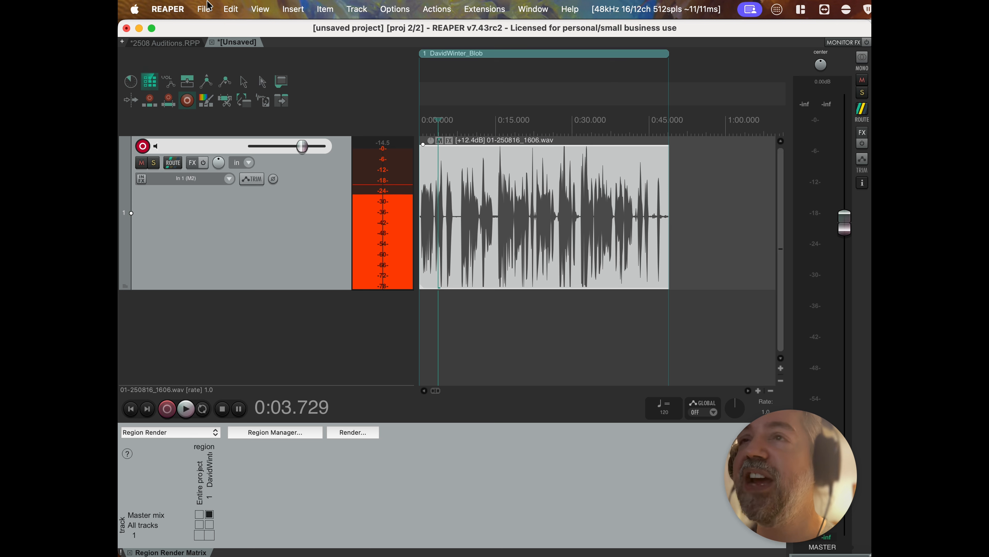